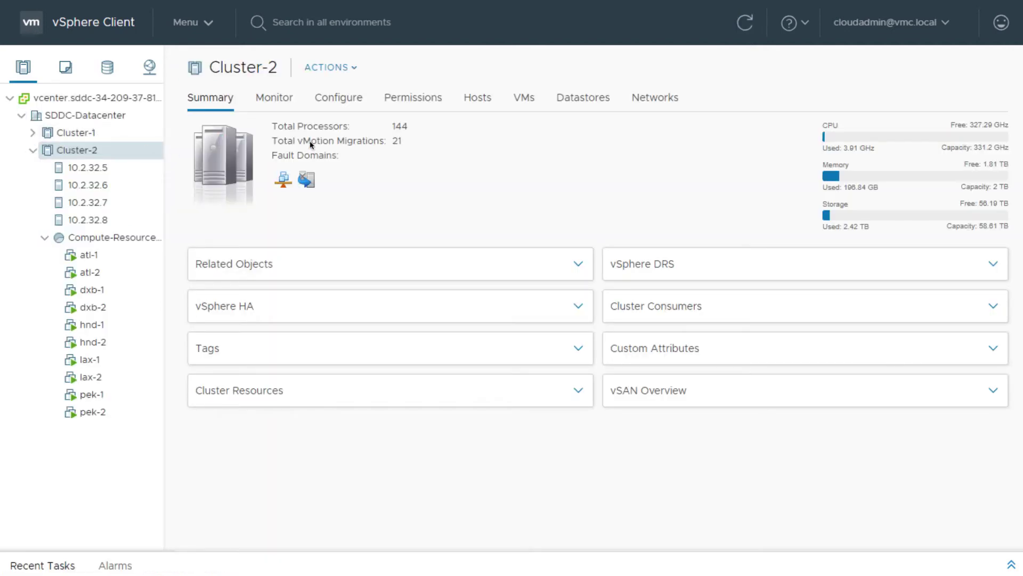
Show the disks in host 10.2.32.8's first disk group in Cluster-2's vSAN Disk Management.
click(335, 101)
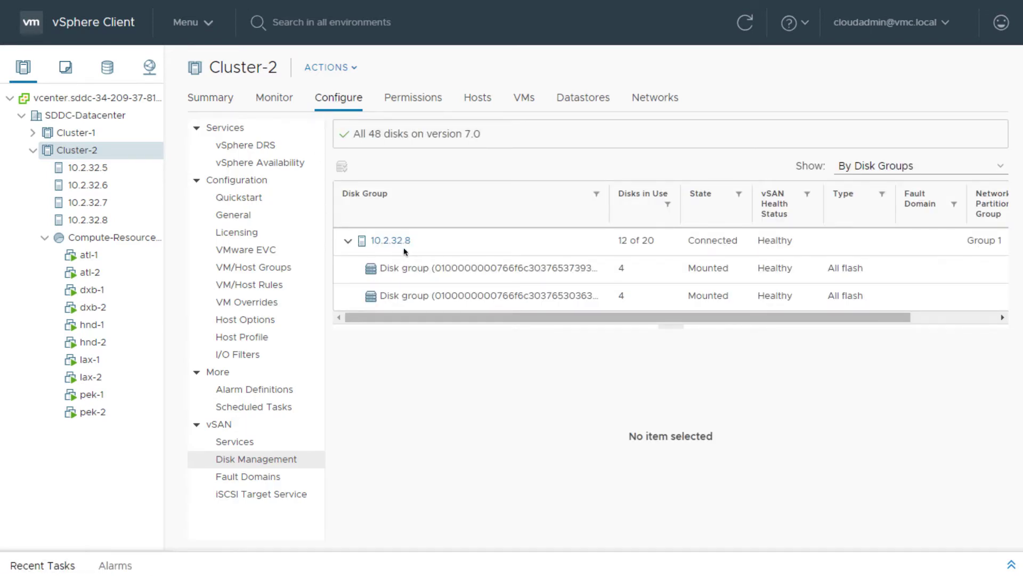
click(420, 273)
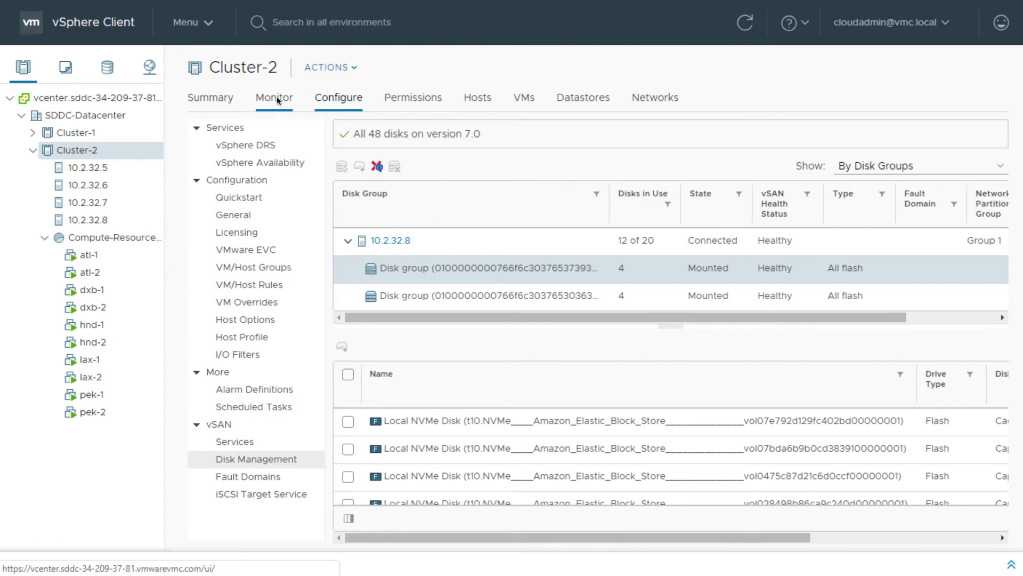
Refresh Cluster-2's vSAN Virtual Objects to show 10 VMs at reduced availability with no rebuild.
click(277, 97)
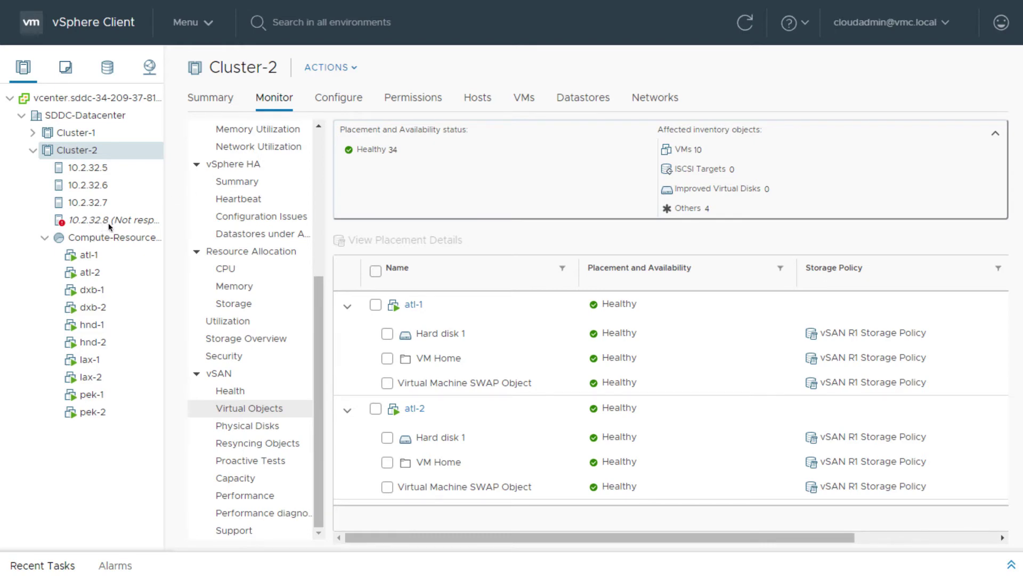
click(745, 27)
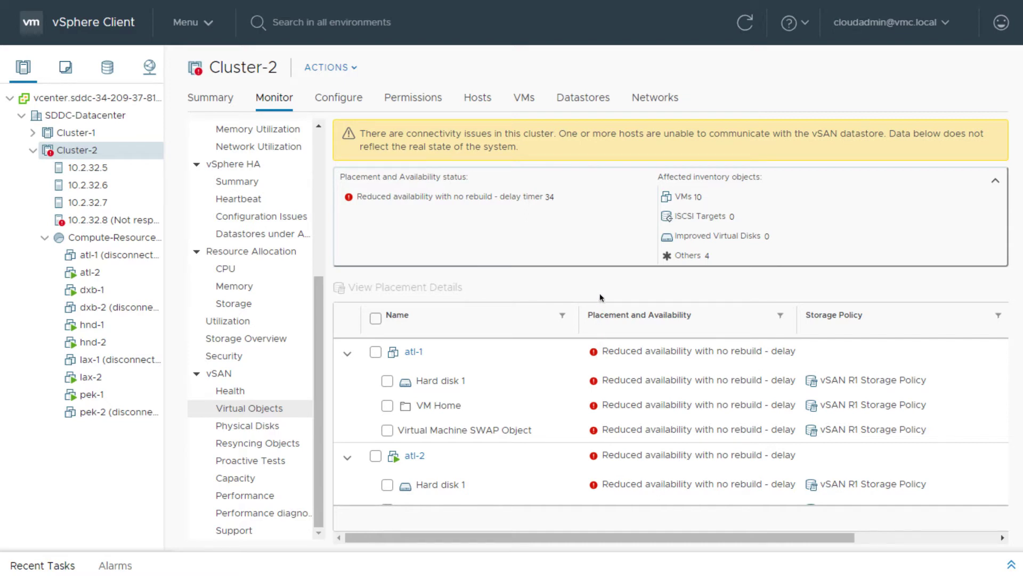
click(744, 29)
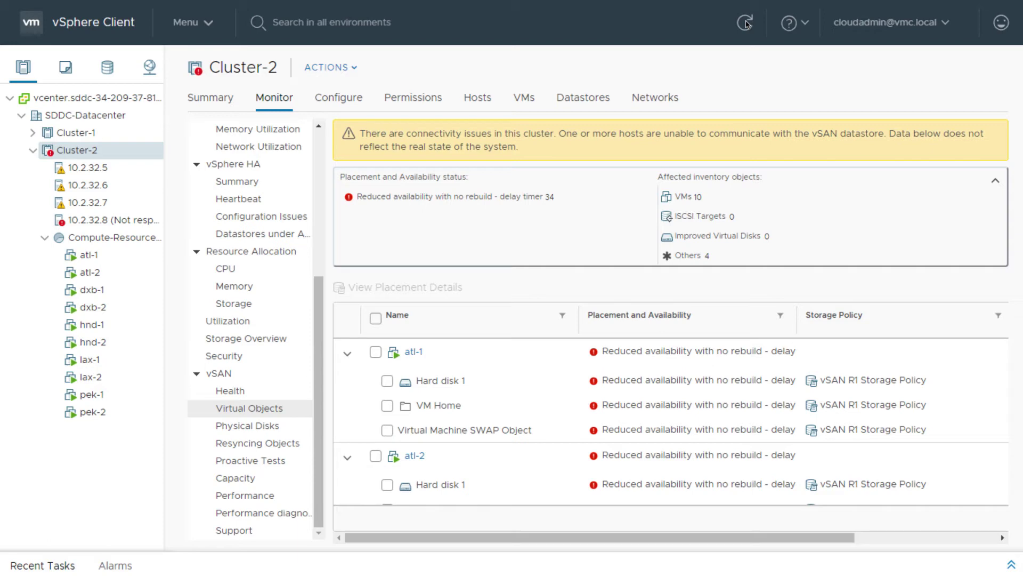
Refresh the inventory until replacement host 10.2.32.9 appears connected under Cluster-2.
click(747, 24)
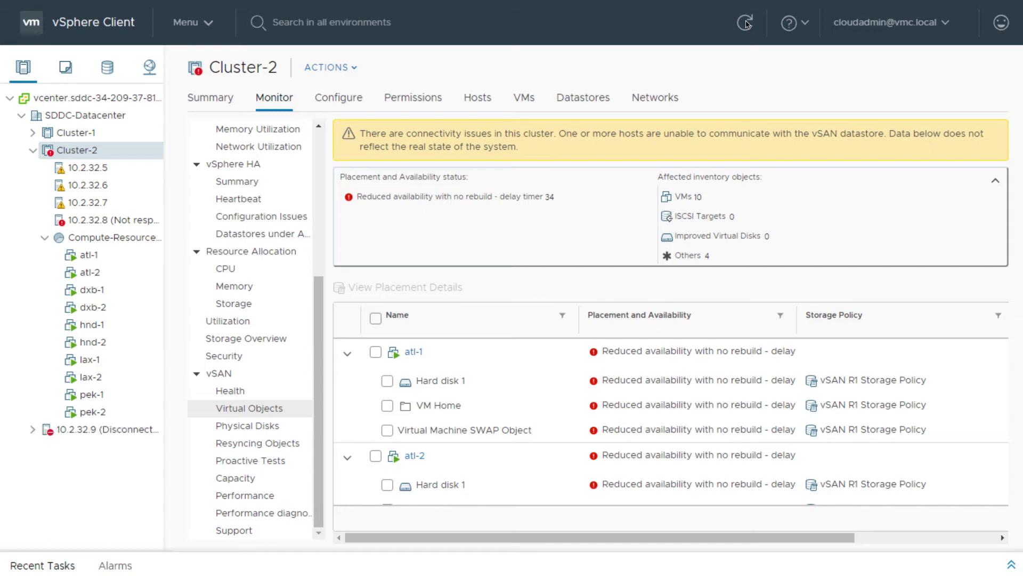
click(748, 24)
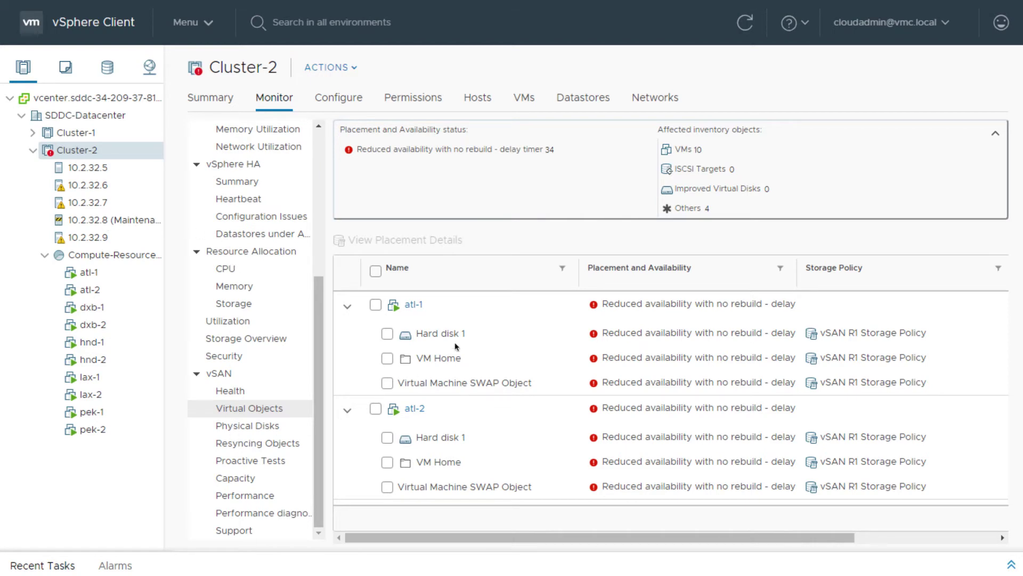
Refresh and view Resyncing Objects: 0 objects resyncing, 0.00 B left.
click(745, 23)
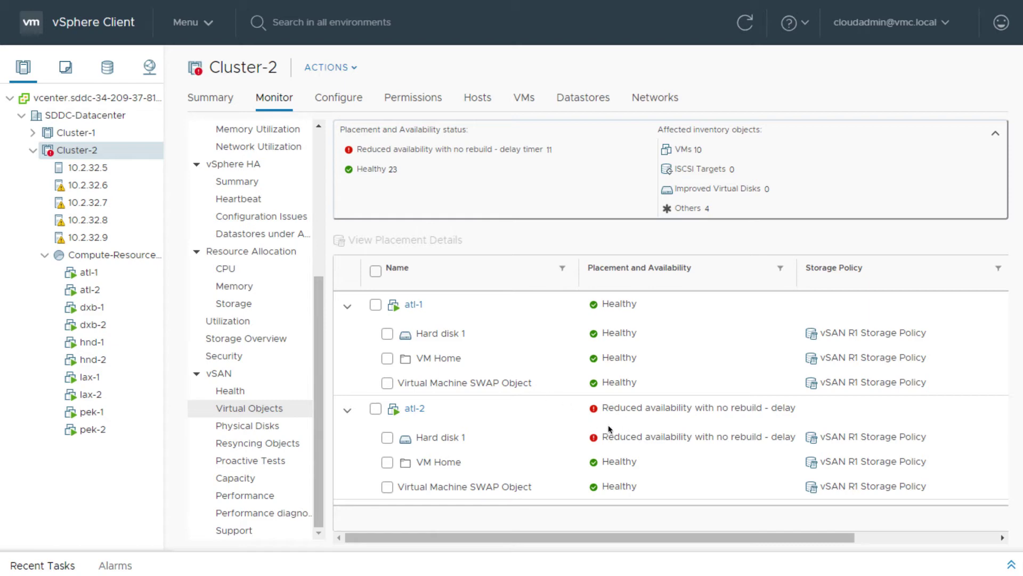
click(243, 445)
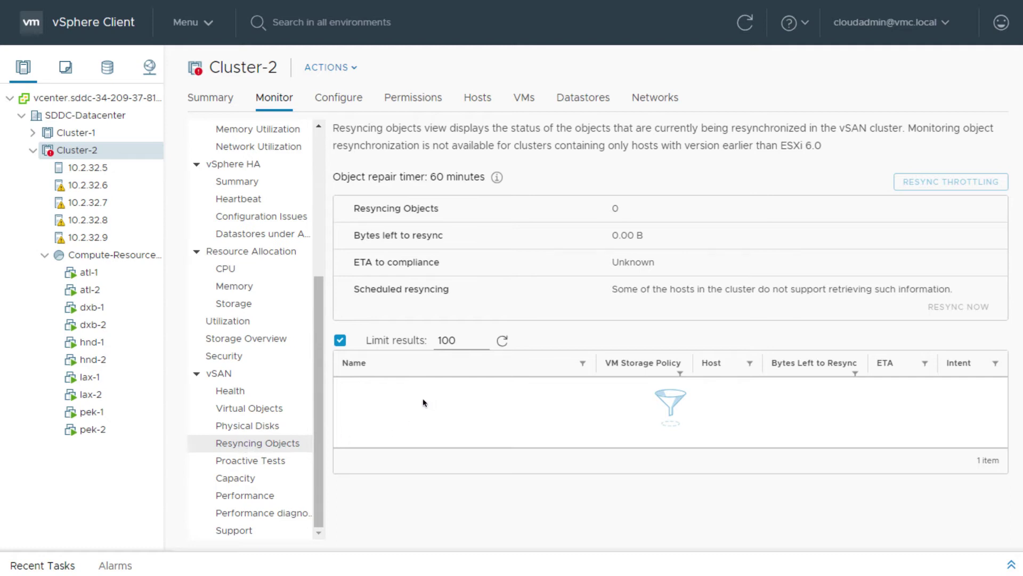
Verify all 34 virtual objects are Healthy, then advance to the 'Supporting Cloud Native Workloads' slide.
click(257, 410)
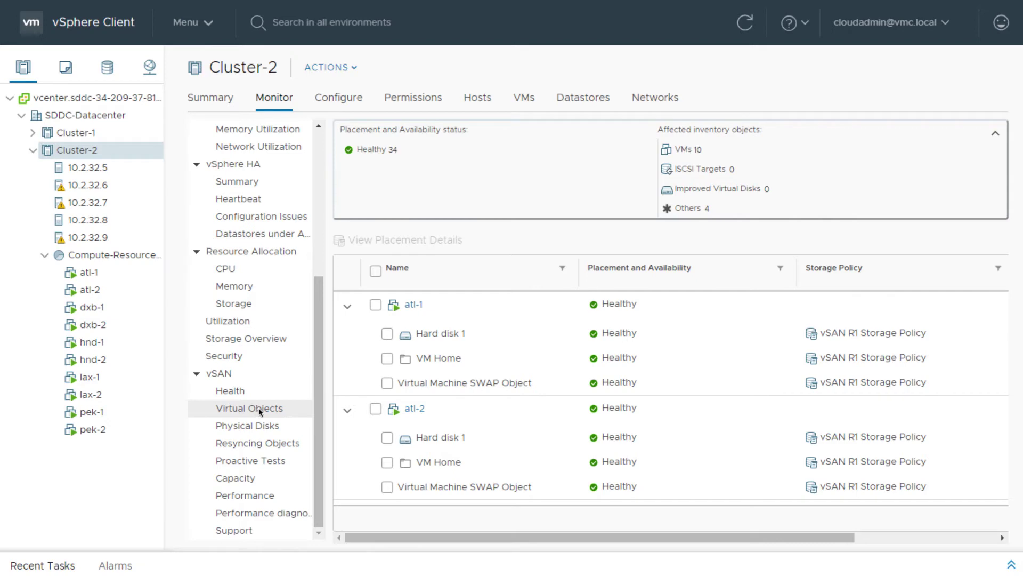
click(749, 20)
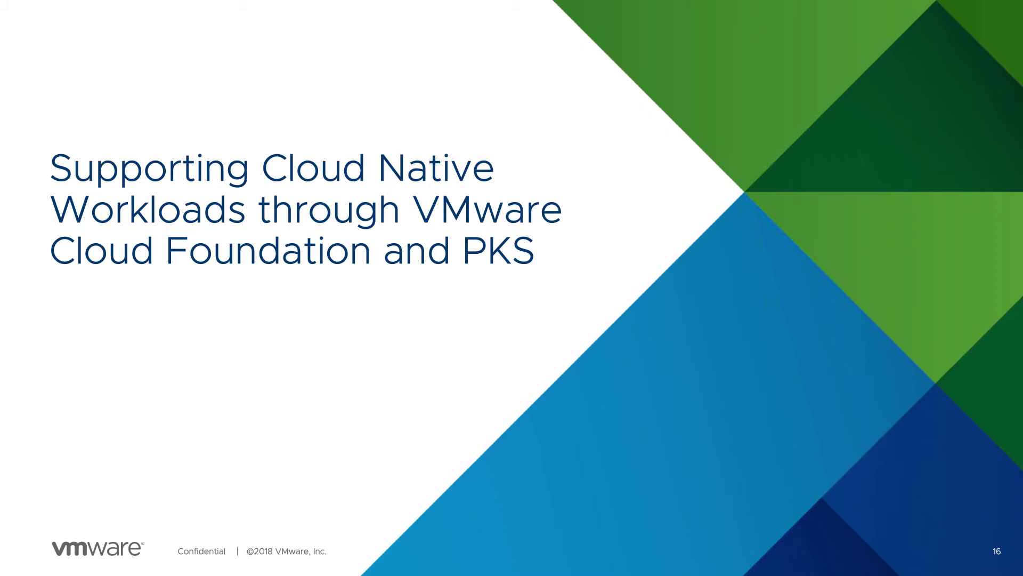
key(Right)
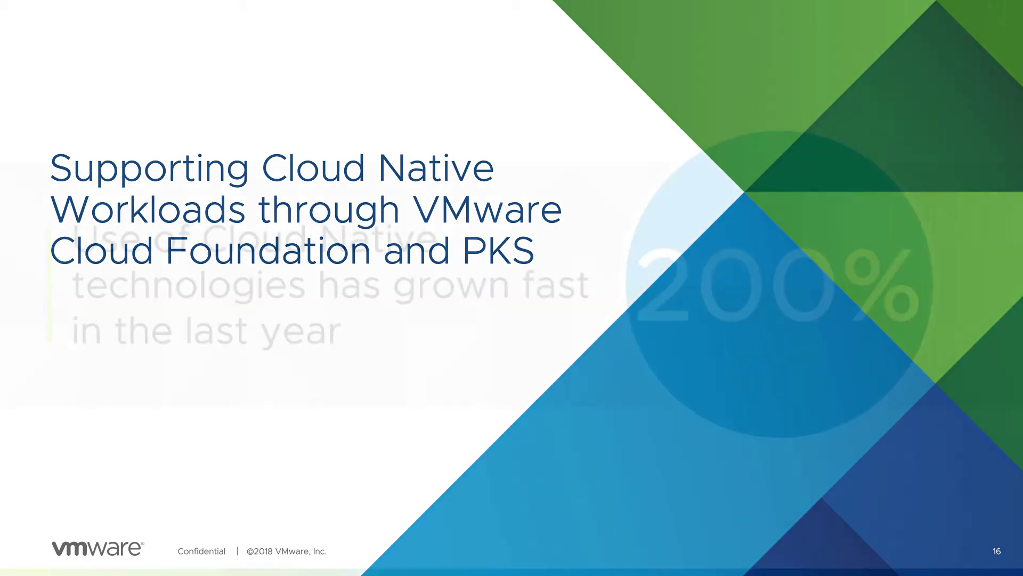
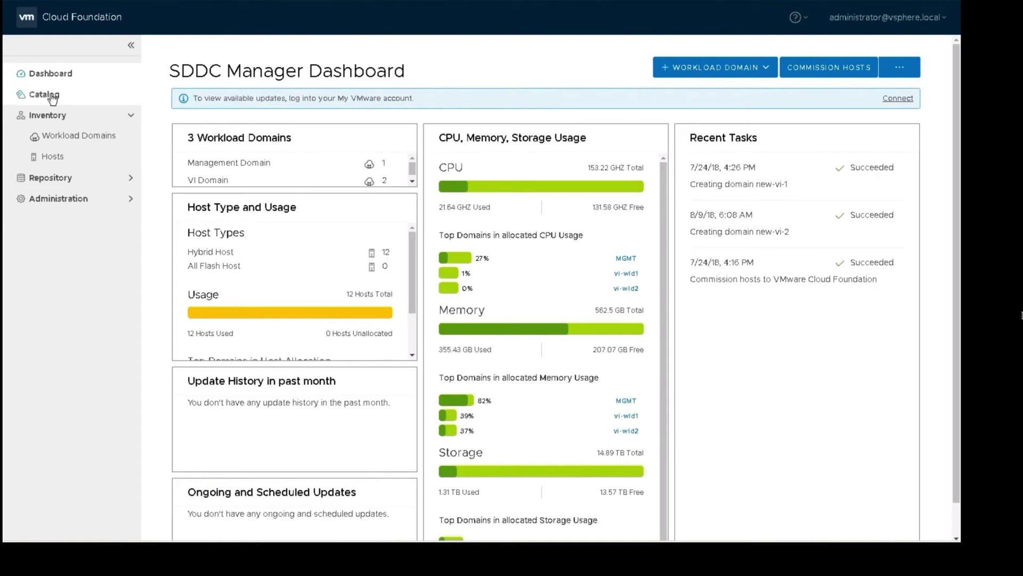
From the Catalog, start a new custom PKS container template.
click(52, 96)
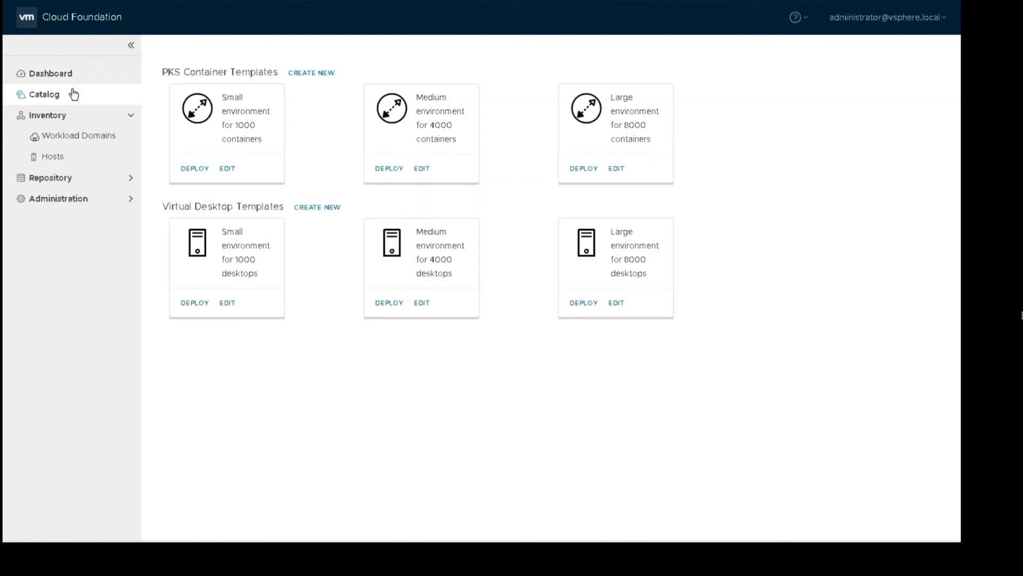
click(309, 74)
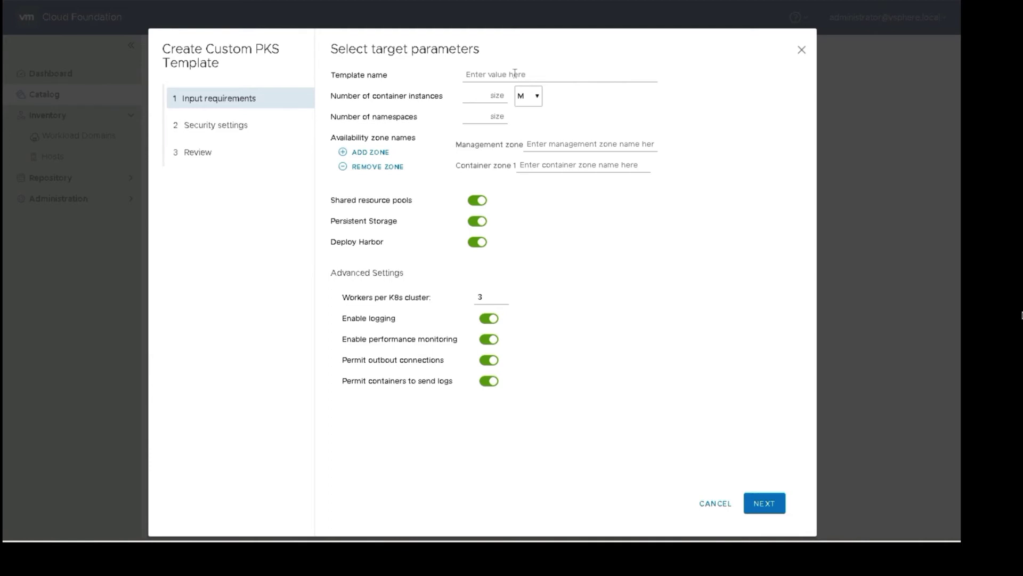
Name the template 'Custom environment sized for MyApp' with 3000 size-S containers and 1 namespace.
click(514, 73)
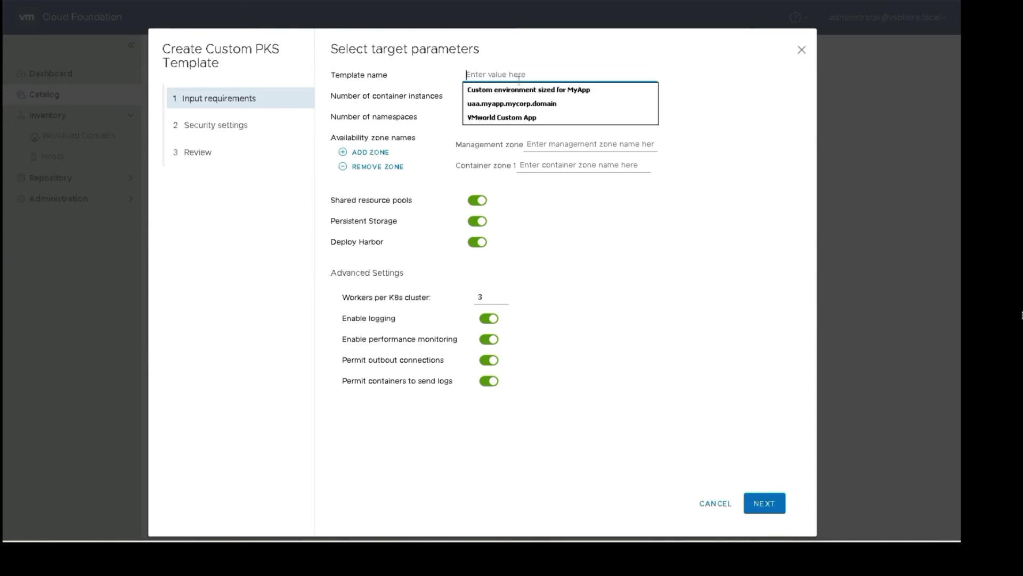
click(496, 97)
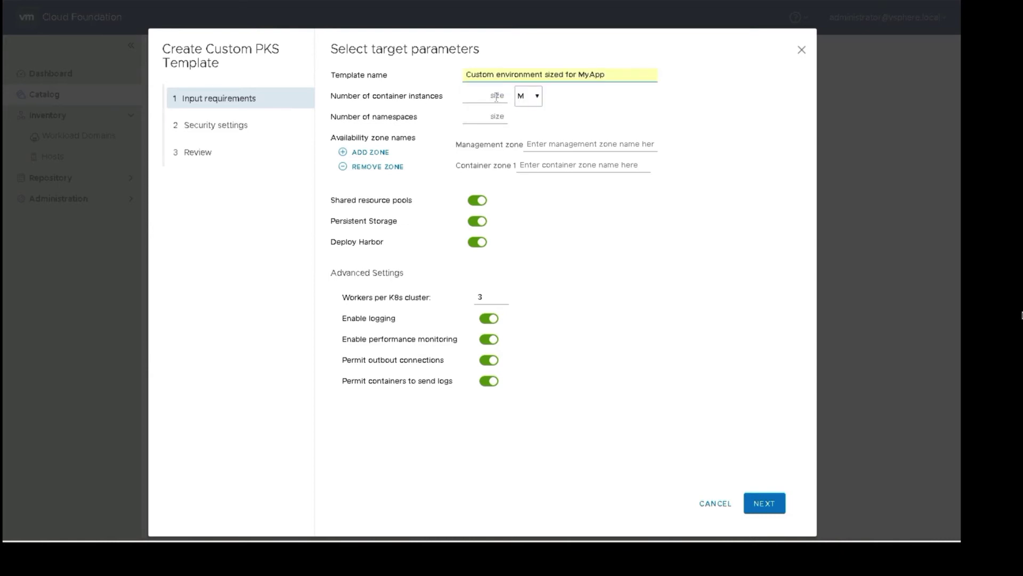
click(496, 97)
text(3000)
key(Tab)
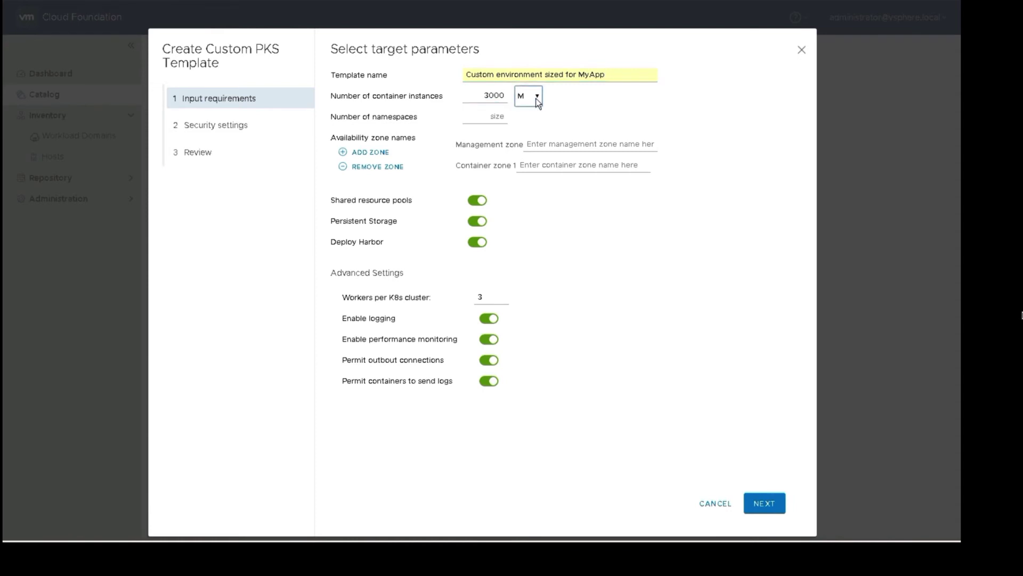
click(537, 98)
click(534, 124)
key(Tab)
text(1)
Set the management zone to az-mgmt and container zone 1 to az1, then continue.
click(536, 144)
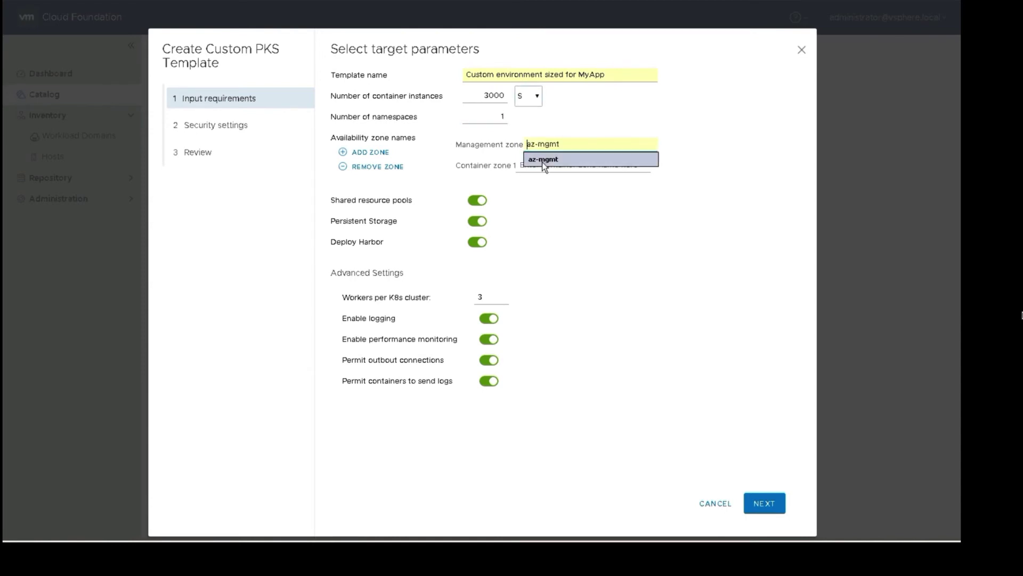
click(542, 162)
click(540, 162)
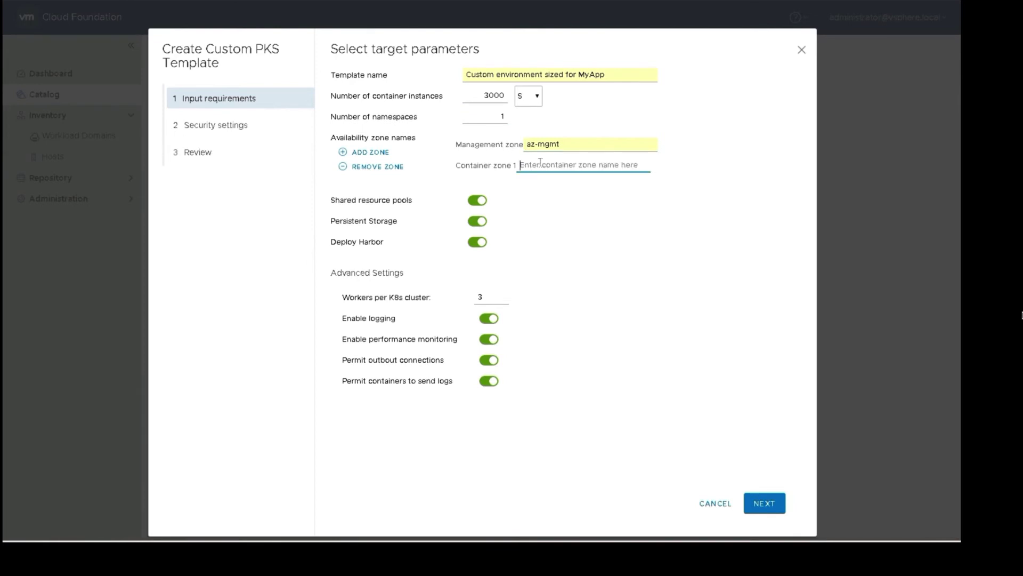
text(a)
click(535, 179)
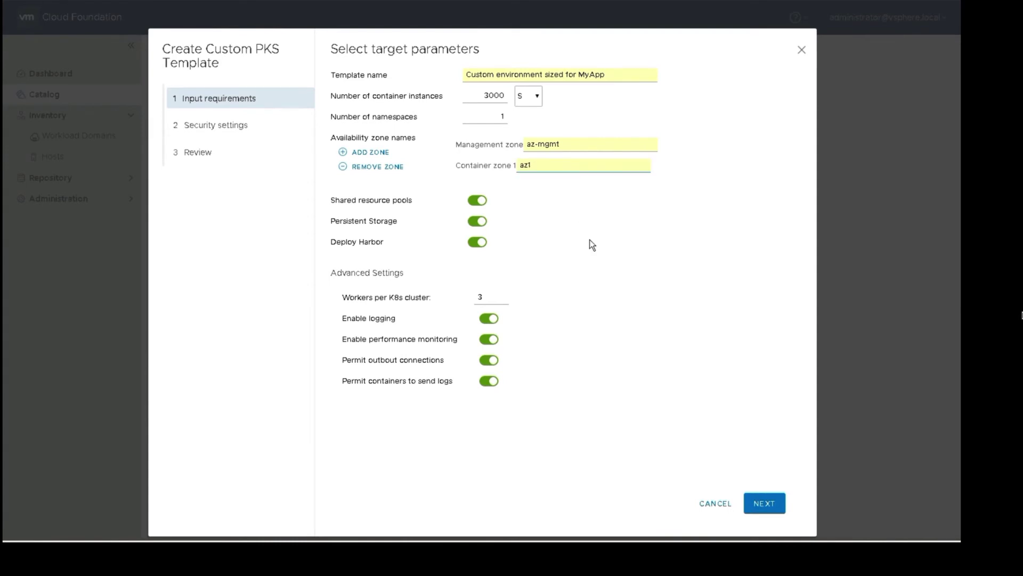
click(767, 504)
Enter the PKS appliance password and the devops worker and admin credentials, then save the template.
click(475, 73)
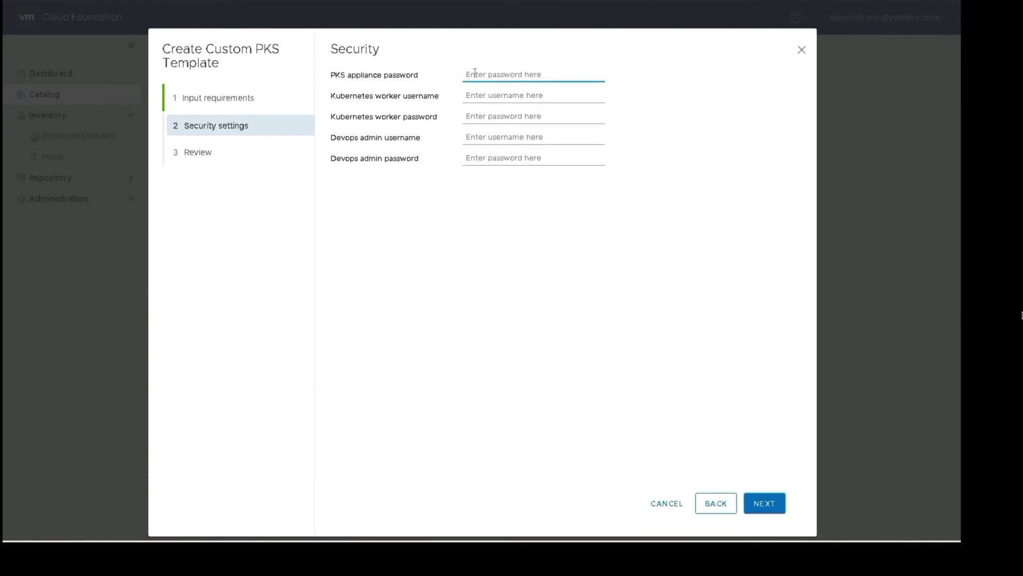
key(Tab)
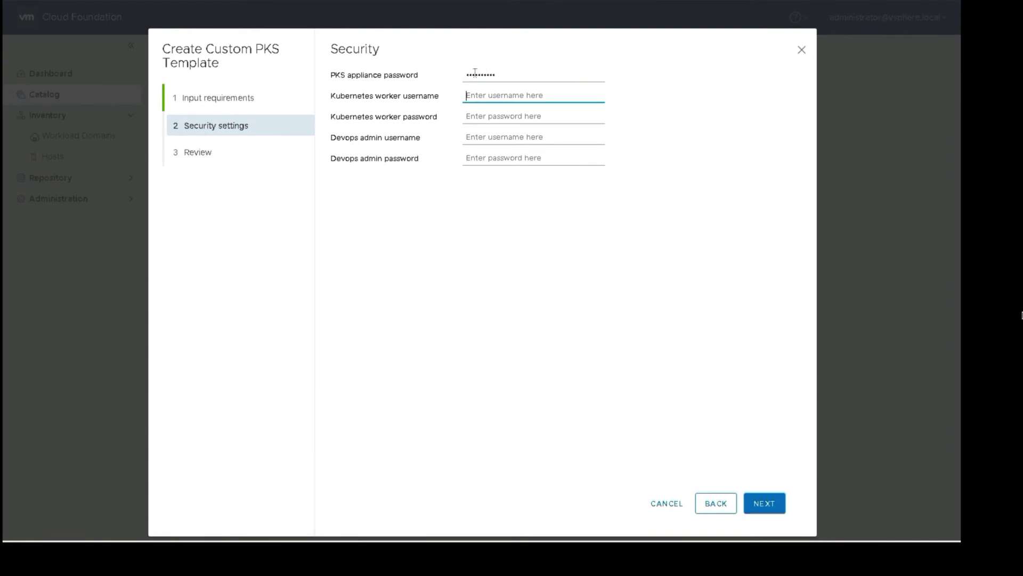
key(Tab)
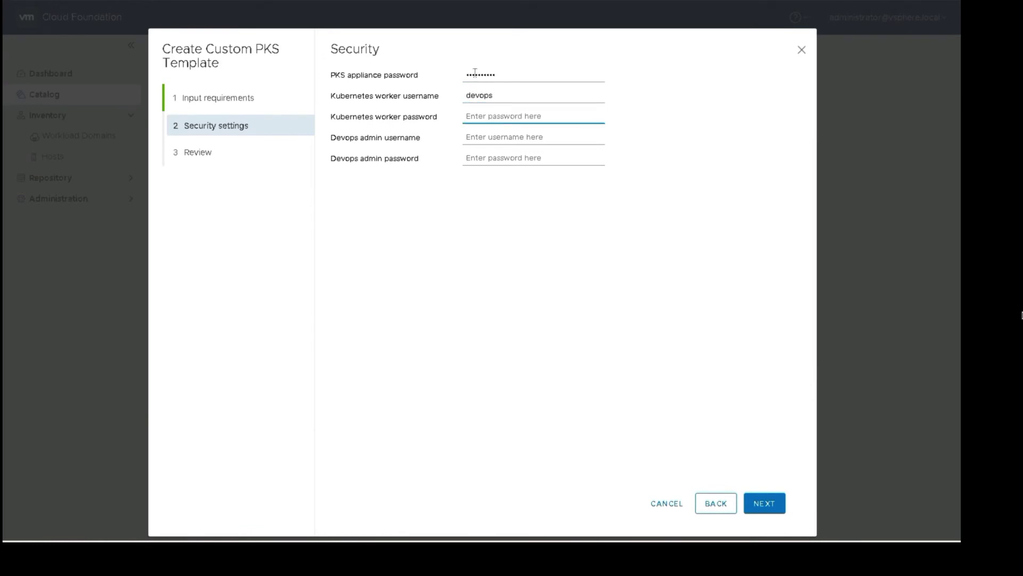
key(Tab)
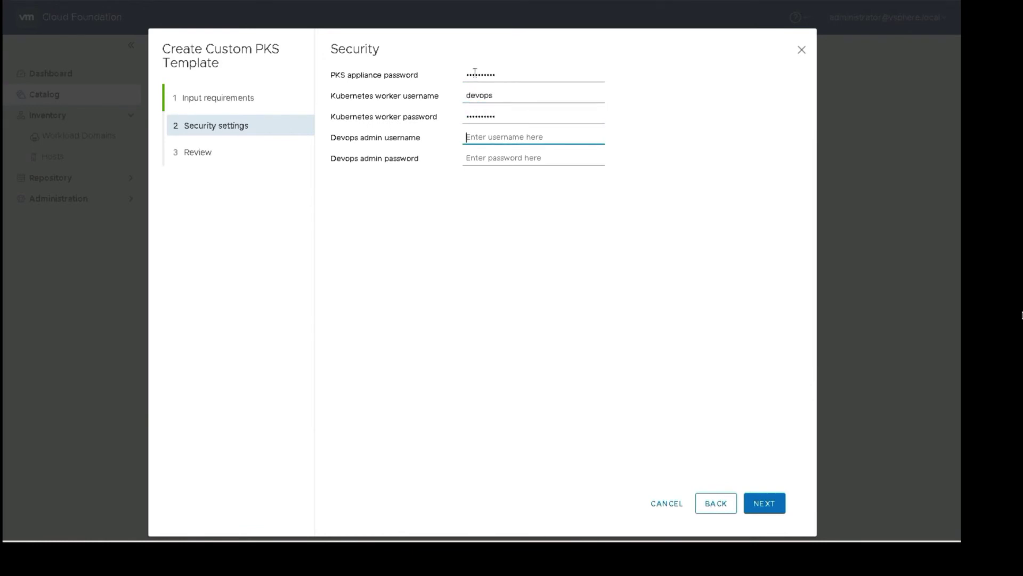
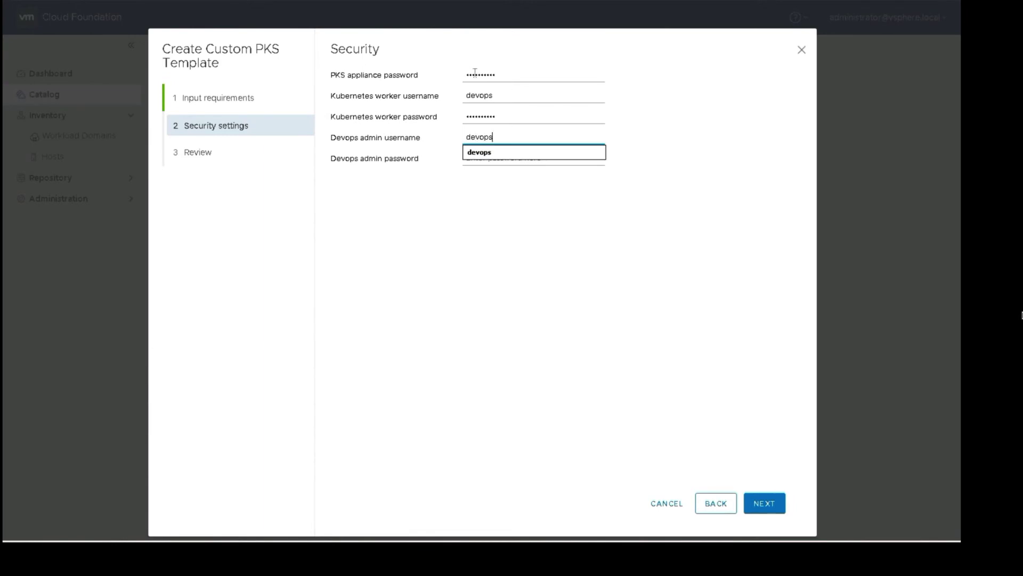
key(Tab)
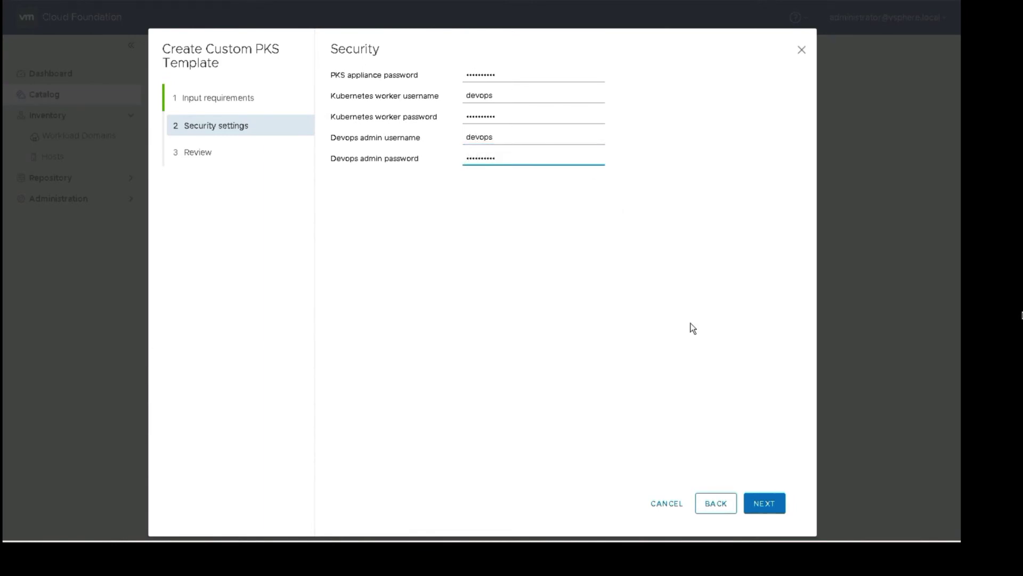
click(765, 512)
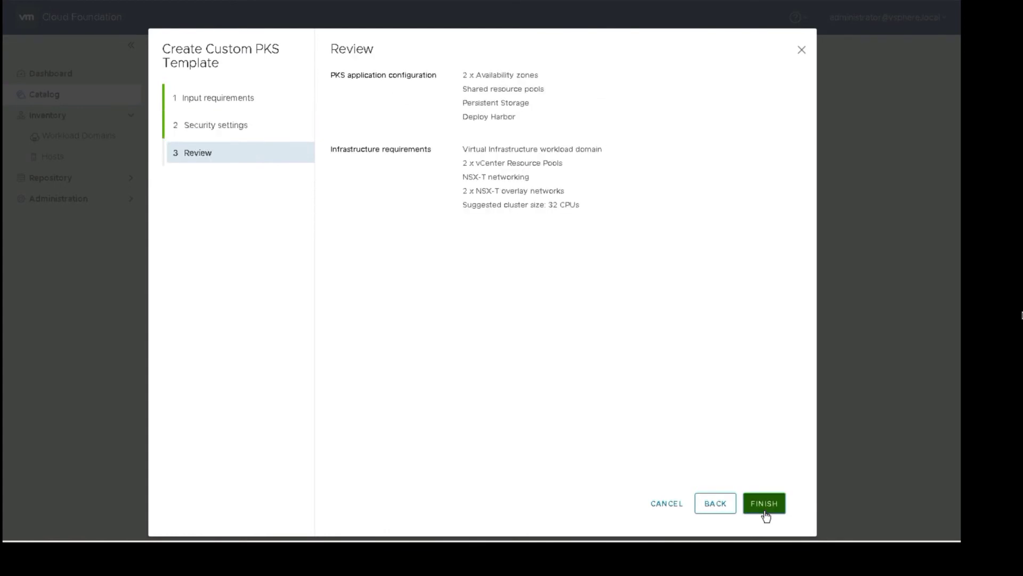
click(764, 504)
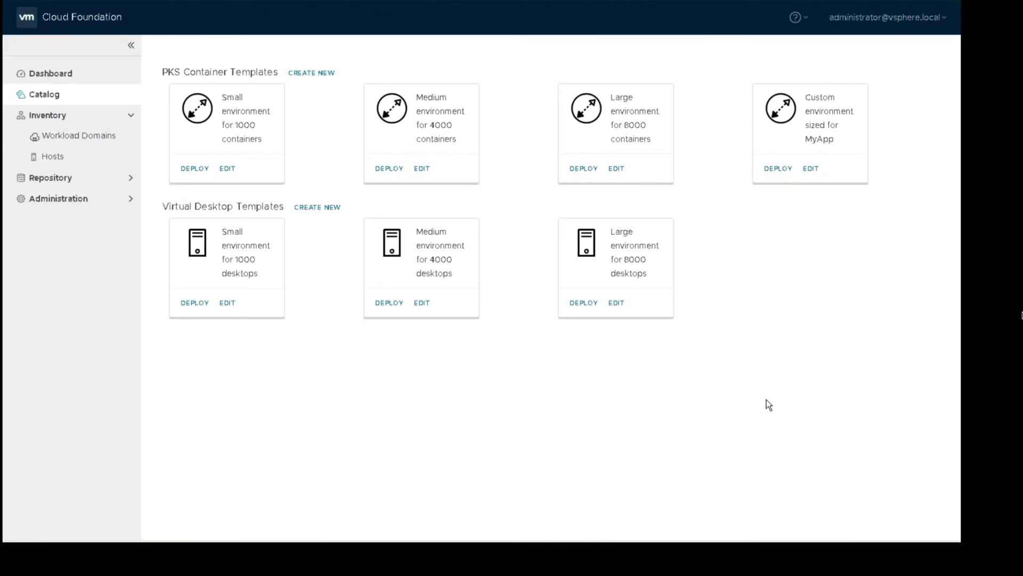
Deploy the MyApp template to workload domain vi-wld1 and proceed to deployment customization.
click(778, 169)
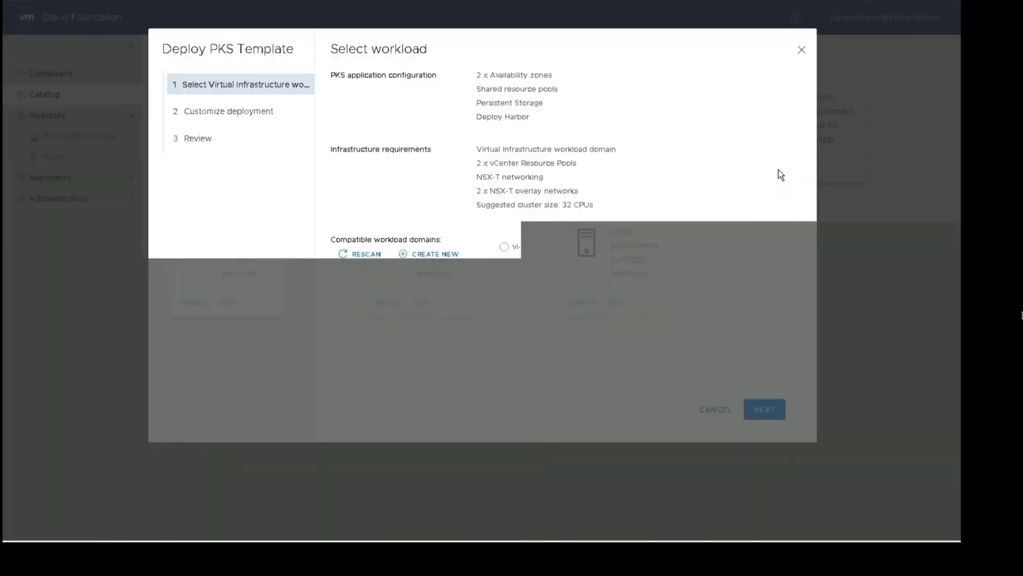
click(504, 248)
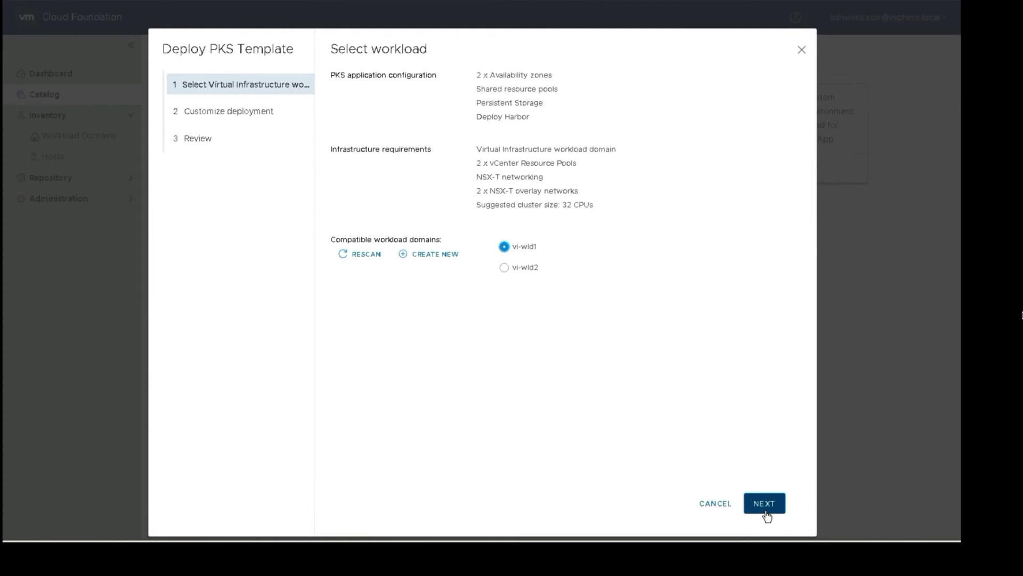
click(765, 504)
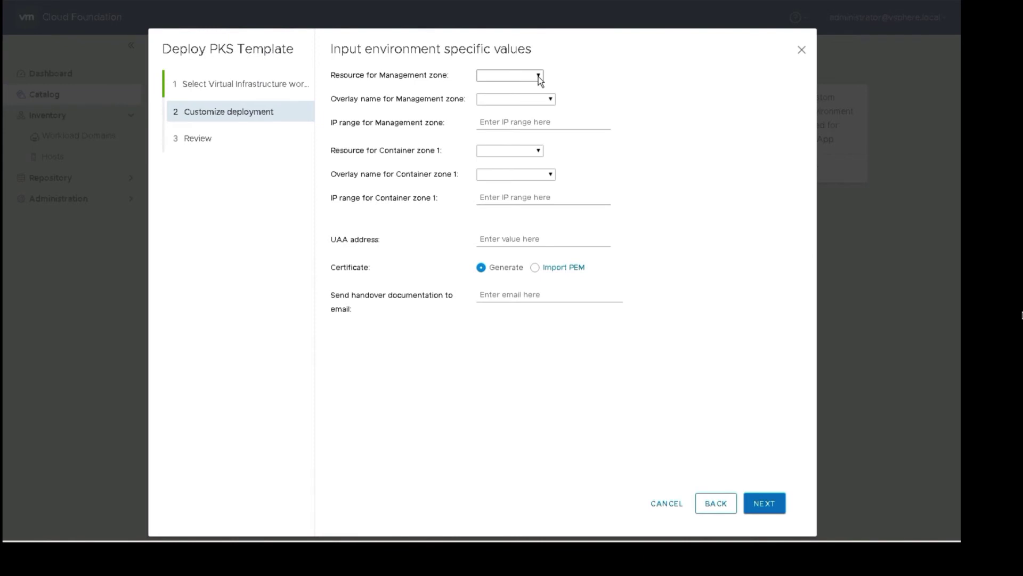
Give the management zone ResourcePool1, net-overlay-mgmt and IP range 10.255.100.20-10.255.100.30.
click(539, 76)
click(539, 94)
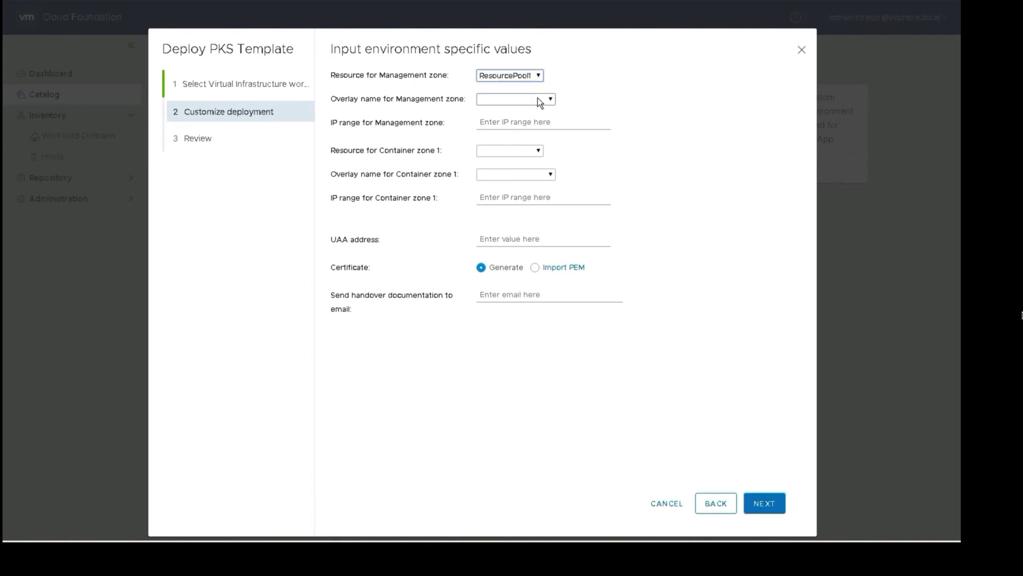
click(540, 101)
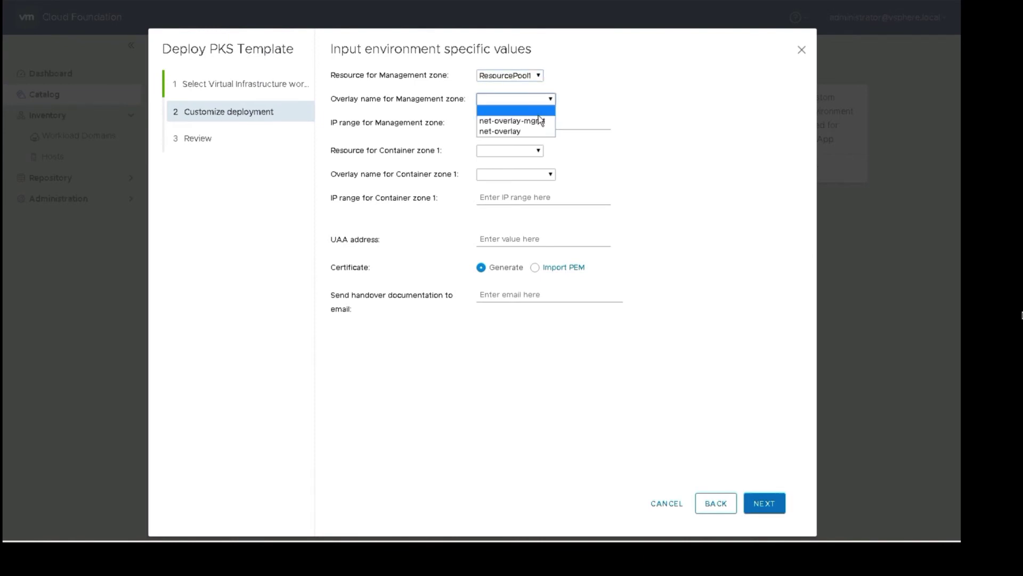
click(540, 119)
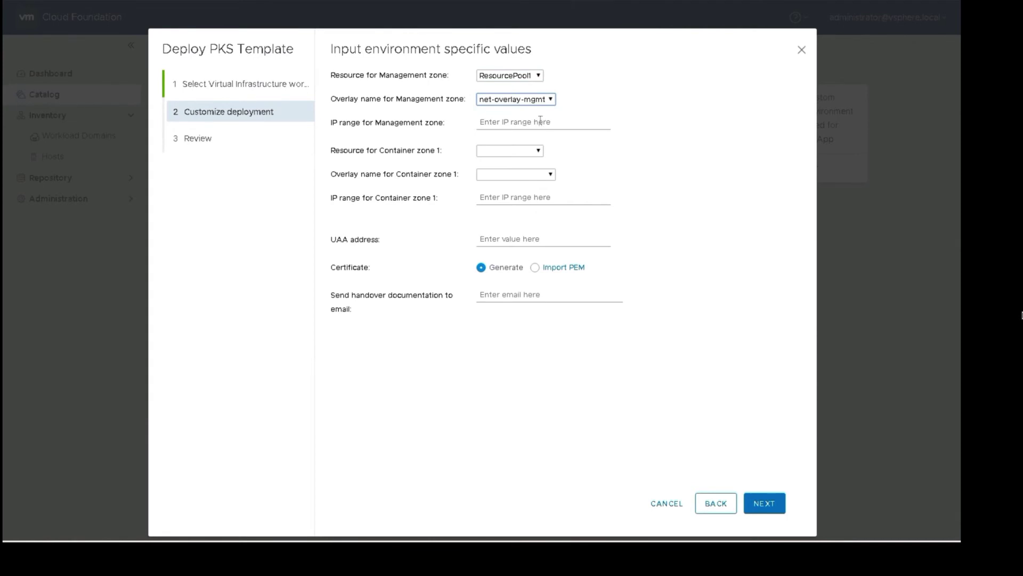
click(540, 121)
click(536, 136)
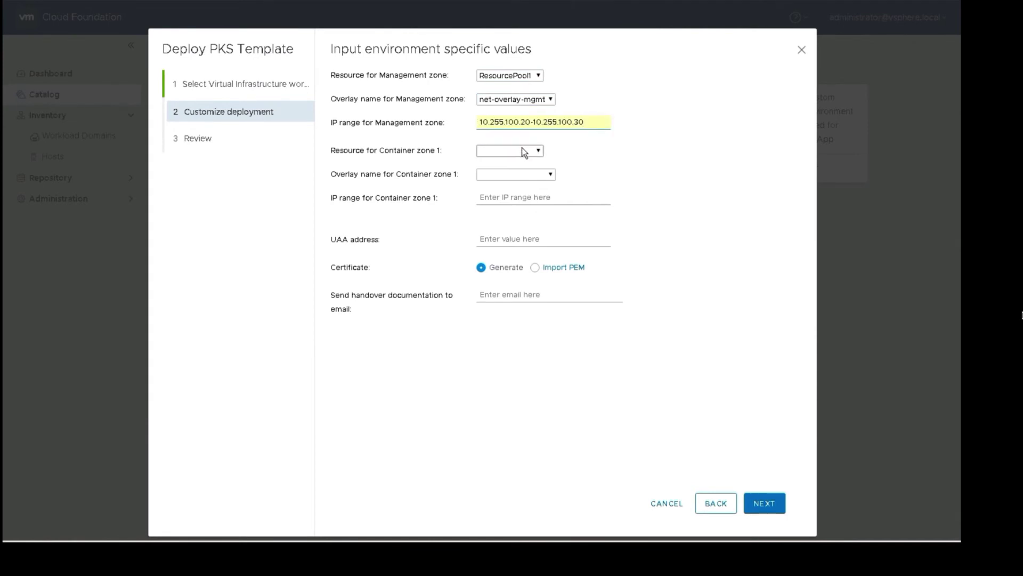
Give container zone 1 ResourcePool1, net-overlay and IP range 10.255.200.20-10.255.200.200.
click(523, 151)
click(527, 172)
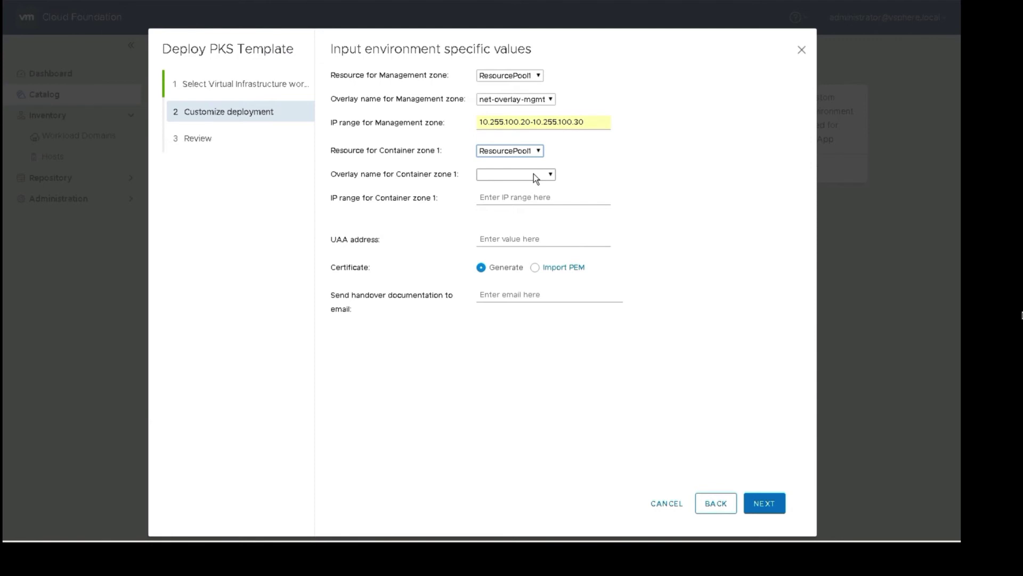
click(533, 173)
click(530, 207)
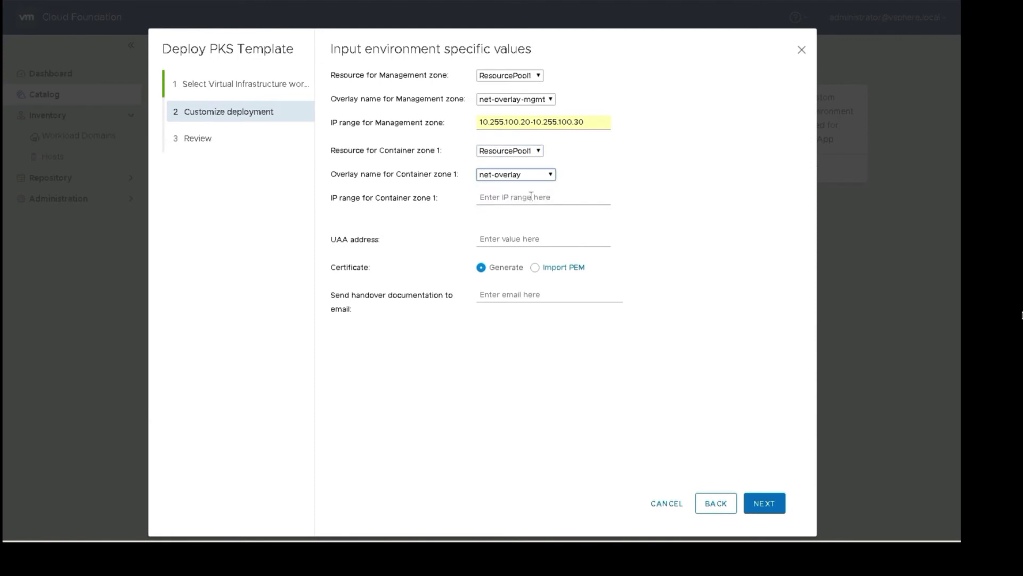
click(531, 197)
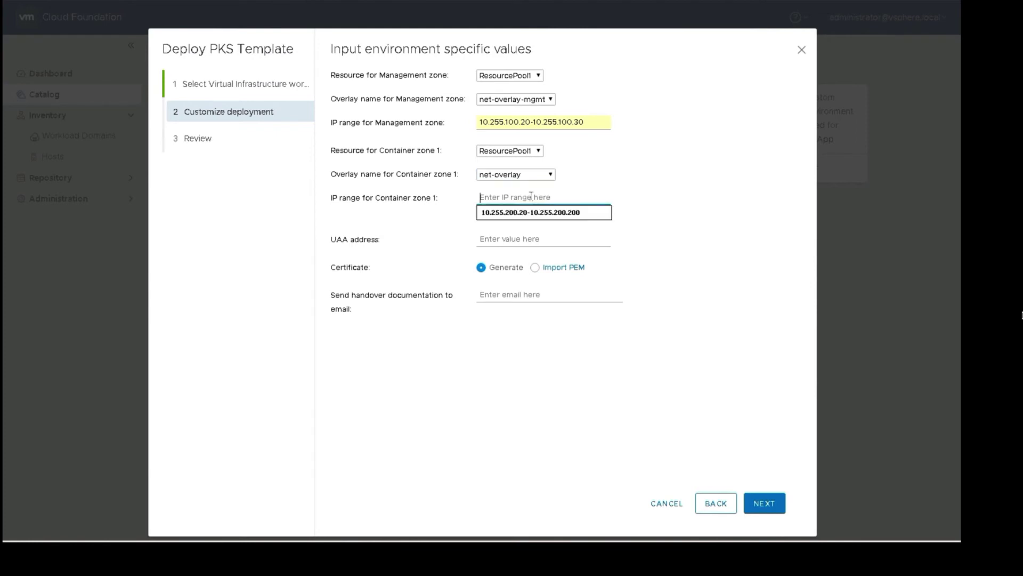
click(530, 213)
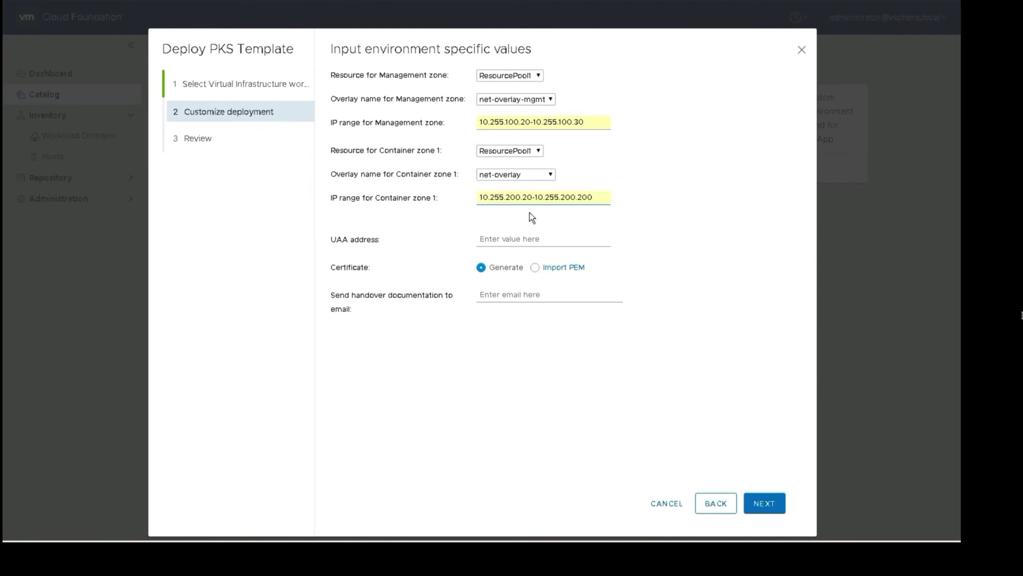
Set the UAA address to uaa.myapp.mycorp.domain, enter the handover e-mail address, and continue to Review.
click(512, 239)
click(512, 268)
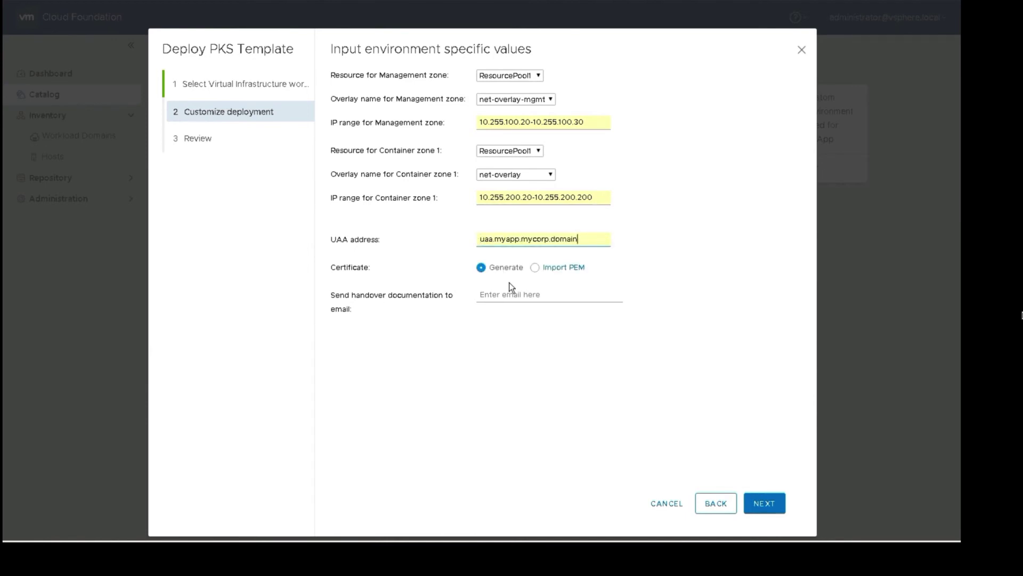
click(511, 292)
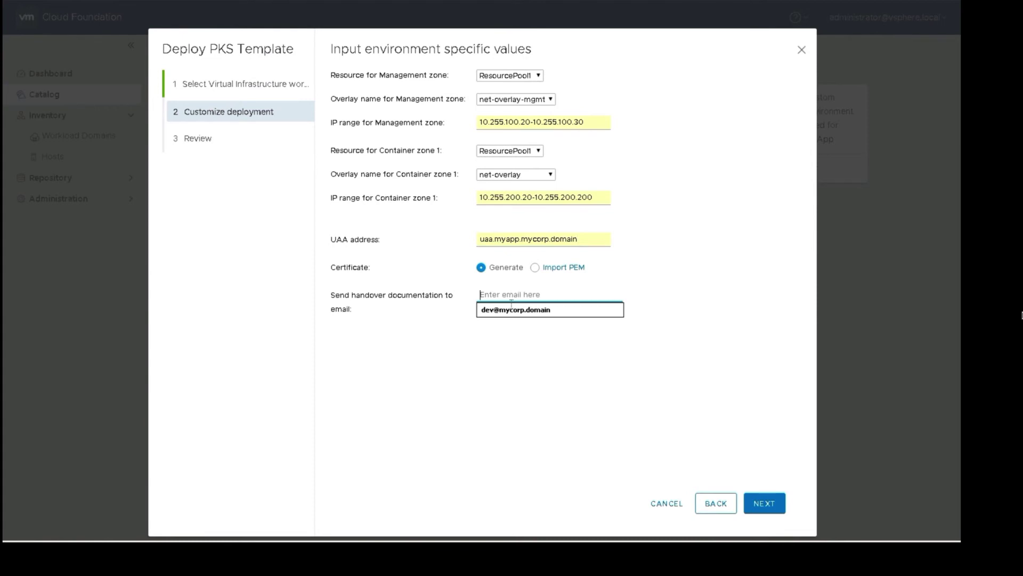
click(511, 311)
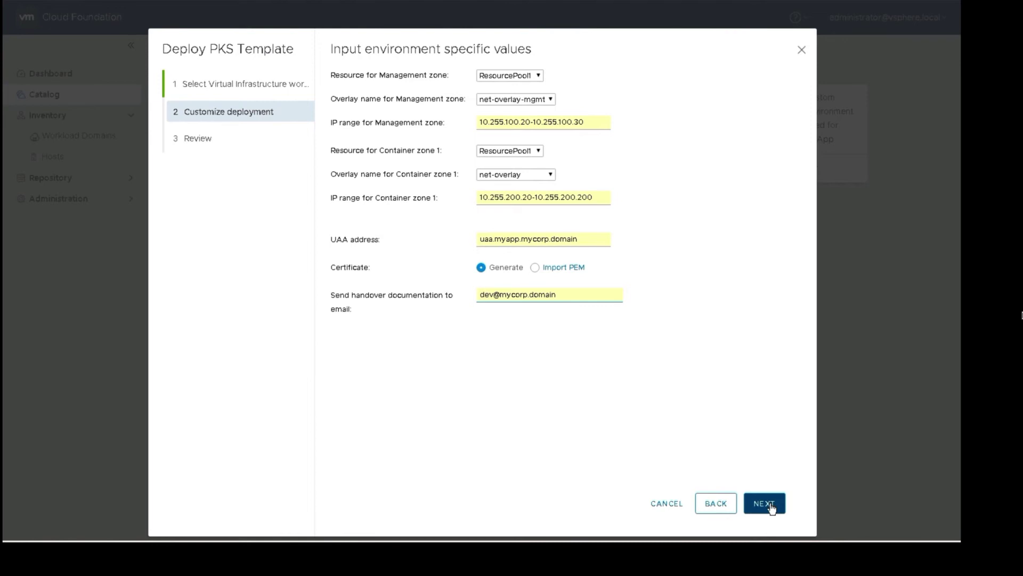
click(768, 504)
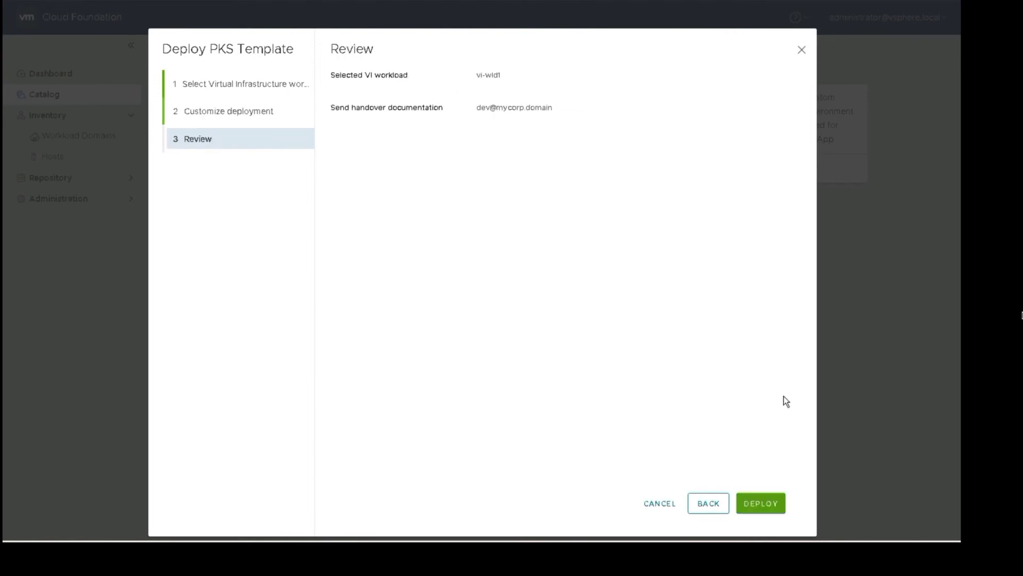
Launch the PKS template deployment to vi-wld1 from the Review step.
click(778, 506)
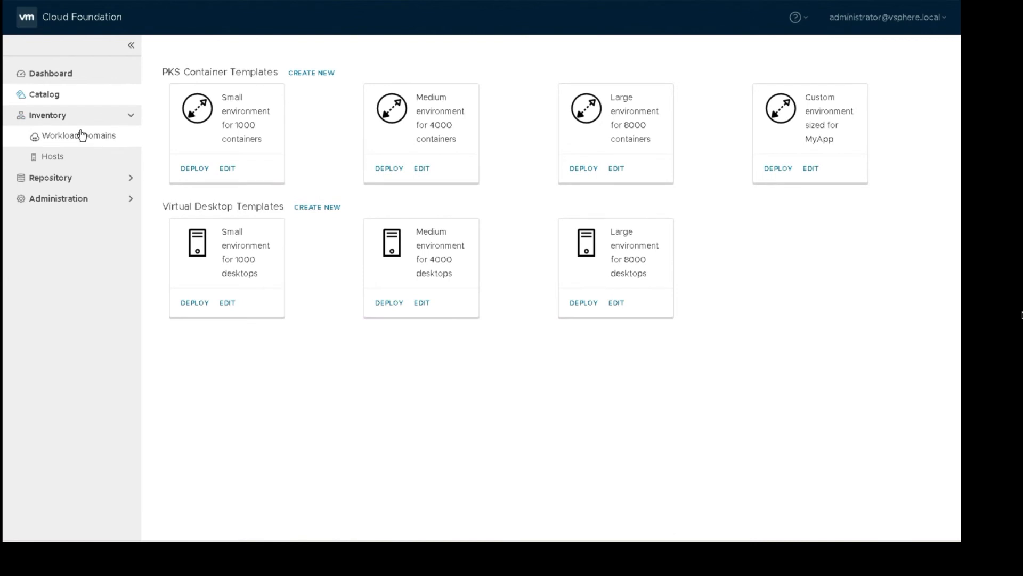
Show the Services tab of workload domain vi-wld1, listing vCenter, PCF Operations Manager, PCF BOSH and PKS.
click(81, 135)
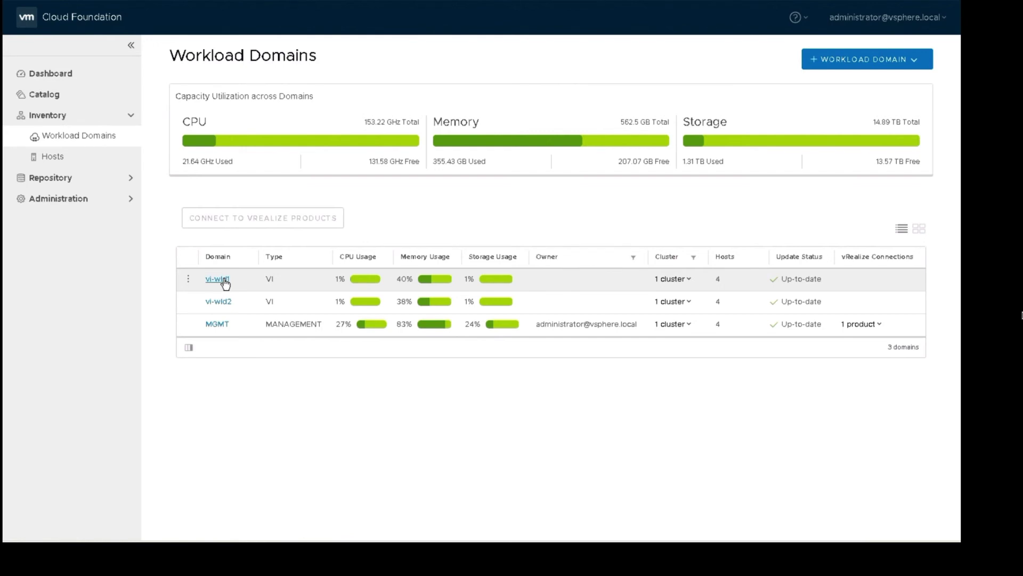
click(224, 280)
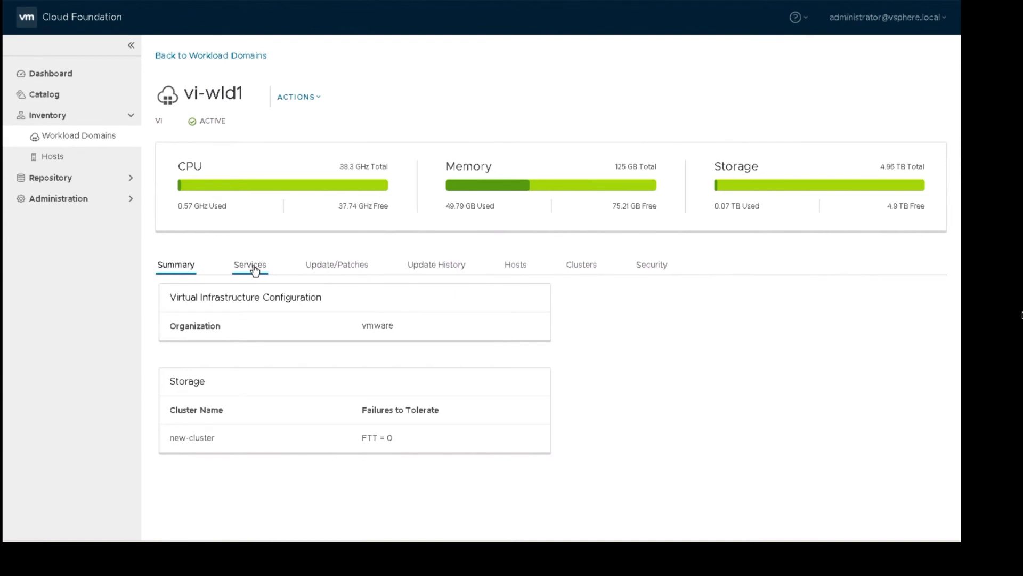
click(252, 267)
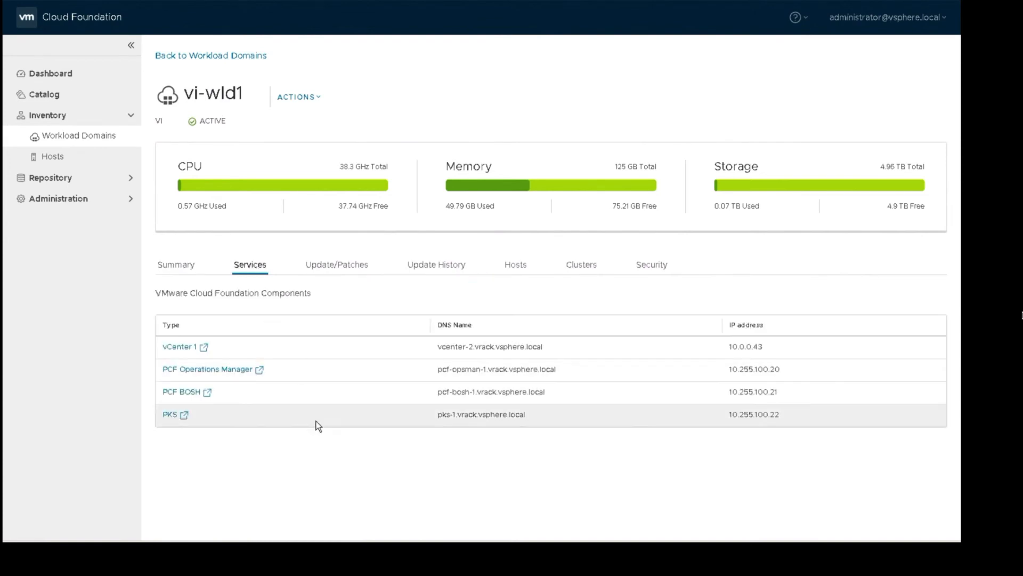
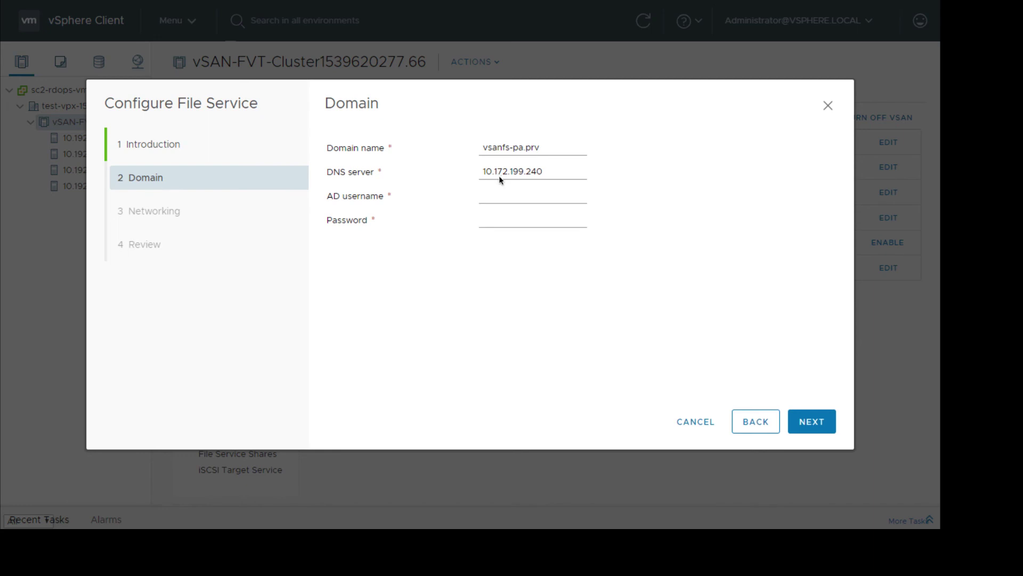
Enter the AD account username and password for the file service.
click(500, 201)
text(fsadmin)
click(502, 222)
key(ctrl+v)
click(814, 422)
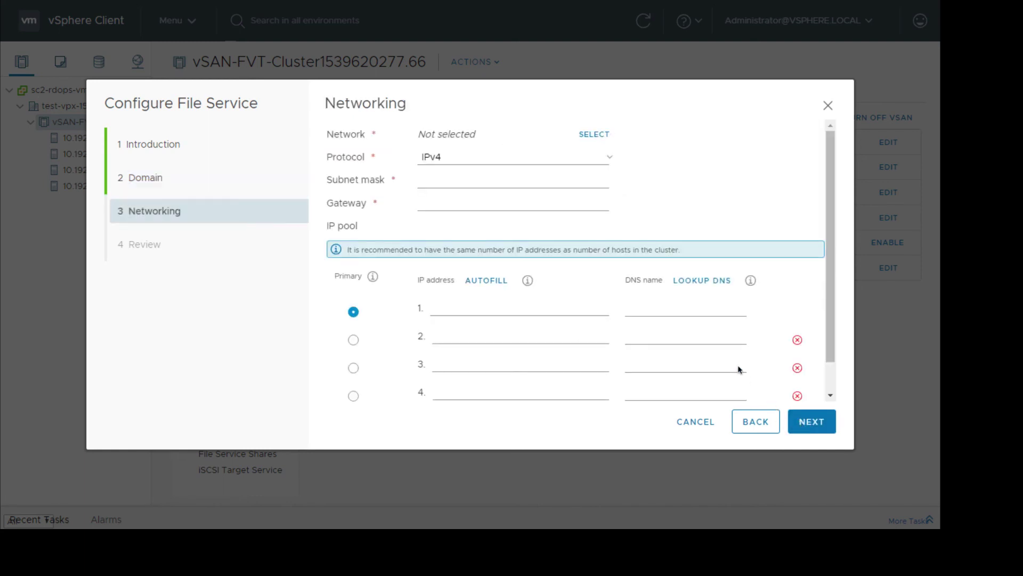
Use network vdfs-pg-private-net with subnet mask 255.255.224.0 and gateway 10.192.255.253.
click(601, 136)
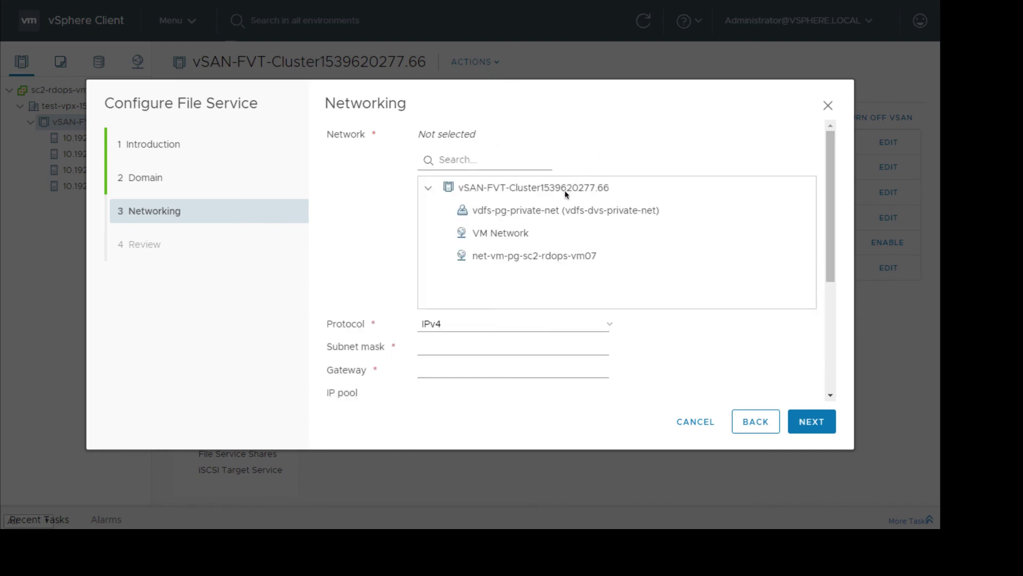
click(522, 218)
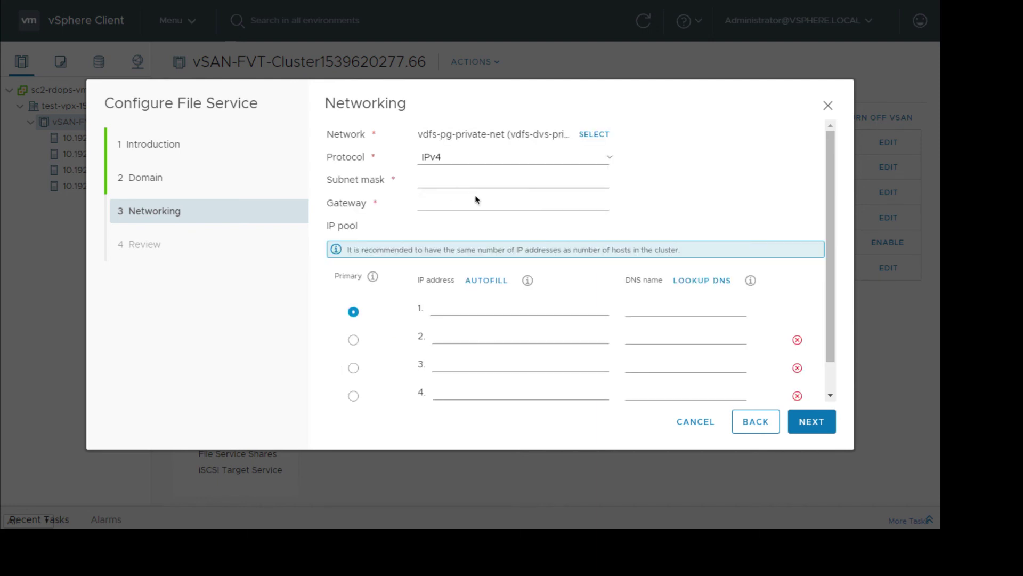
click(446, 183)
text(255.255.224.0)
click(436, 205)
text(10.192.255.253)
Add pool IPs 10.192.249.31, 10.192.248.94, 10.192.255.35, 10.192.239.55 and resolve their DNS names.
click(458, 308)
text(10.192.249.31)
click(451, 339)
text(10.192.248.94)
click(449, 362)
text(10.192.255.35)
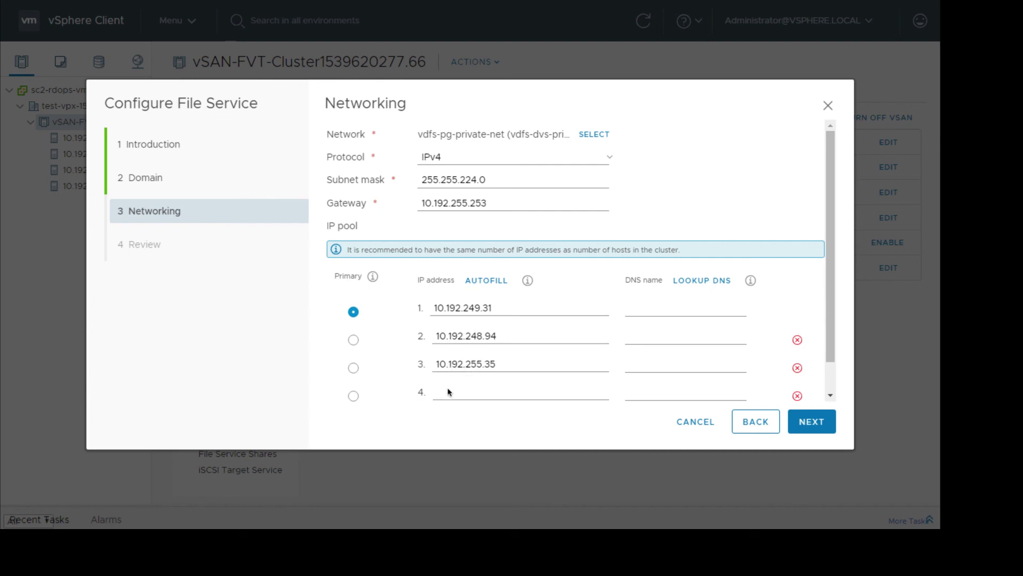
click(447, 392)
text(10.192.239.55)
click(695, 282)
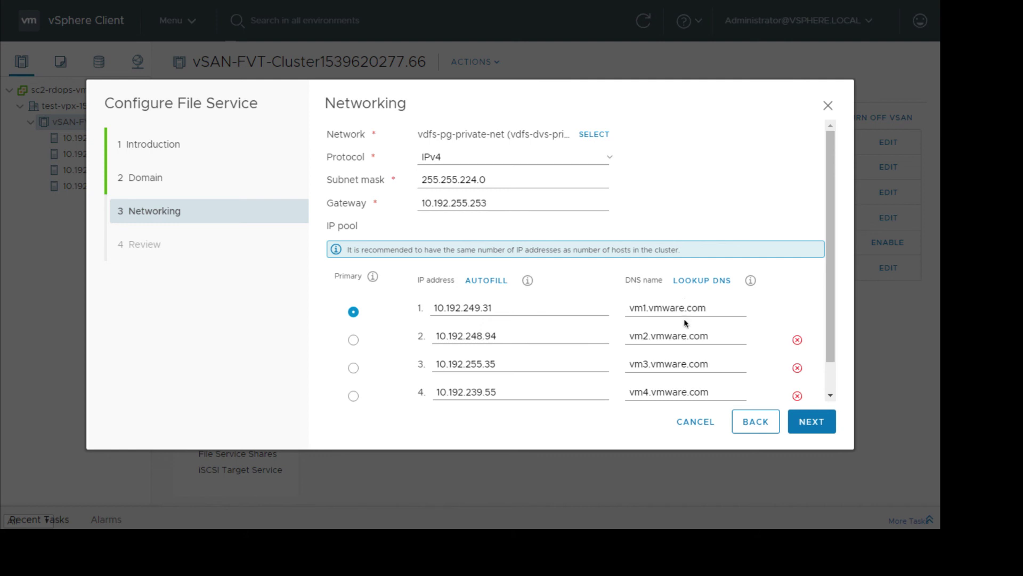
Review and finish the file service wizard, then view the empty file shares list.
click(805, 418)
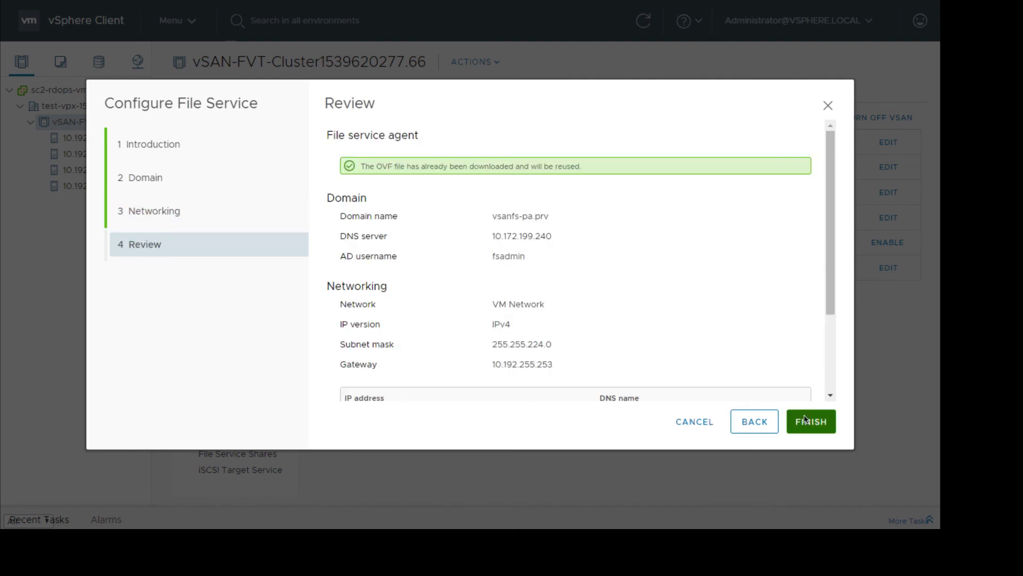
click(806, 419)
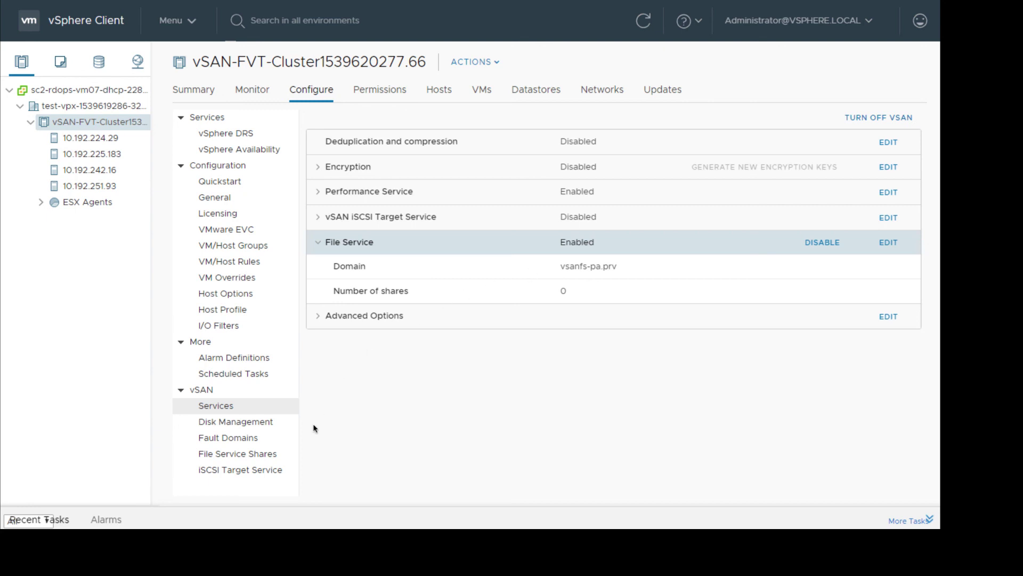
click(233, 457)
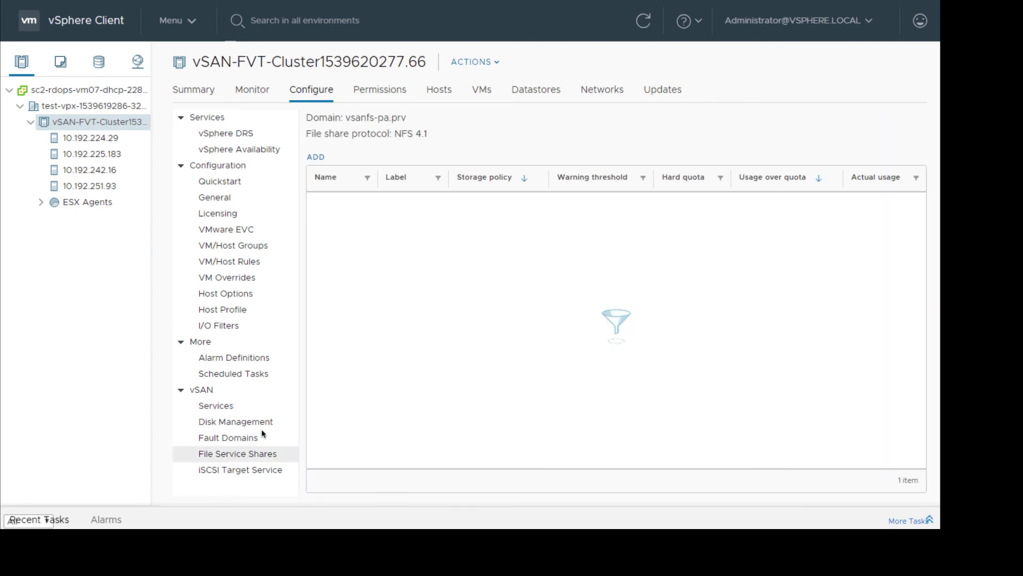
Add share 'share1' with a 1000 MB warning threshold and a 2000 MB hard quota.
click(315, 158)
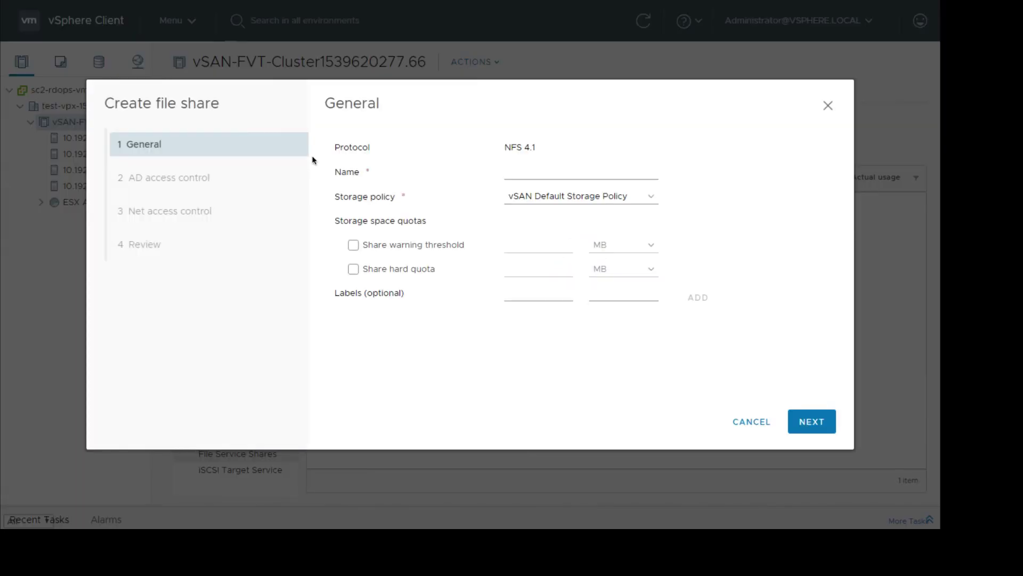
click(518, 175)
text(share1)
click(387, 246)
click(554, 246)
text(1000)
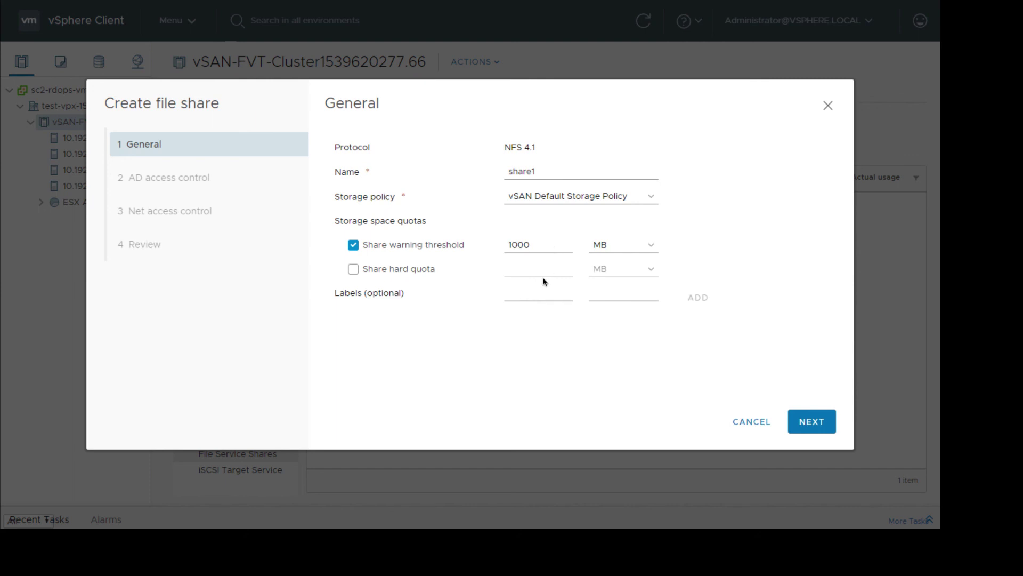
click(416, 272)
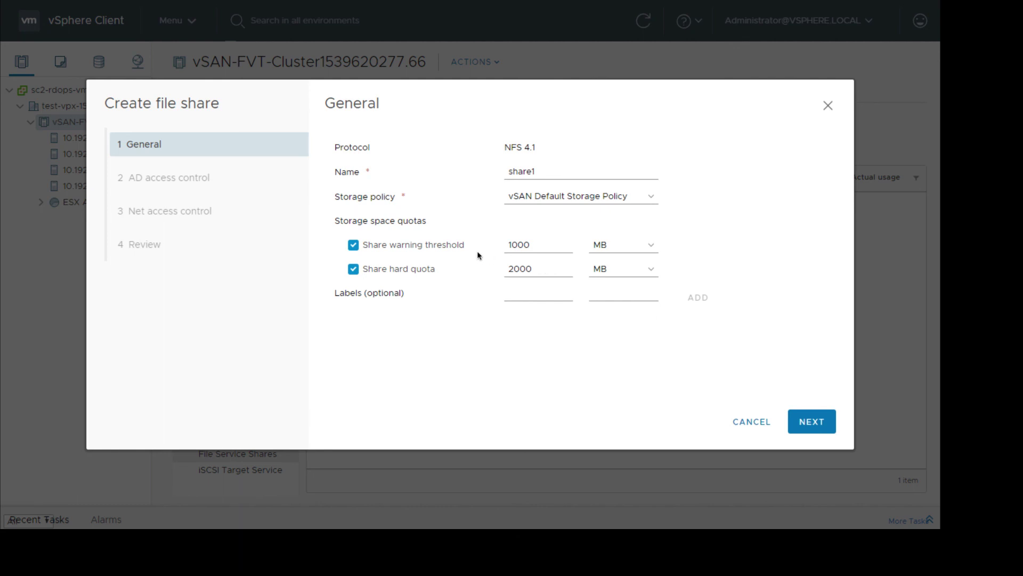
click(824, 424)
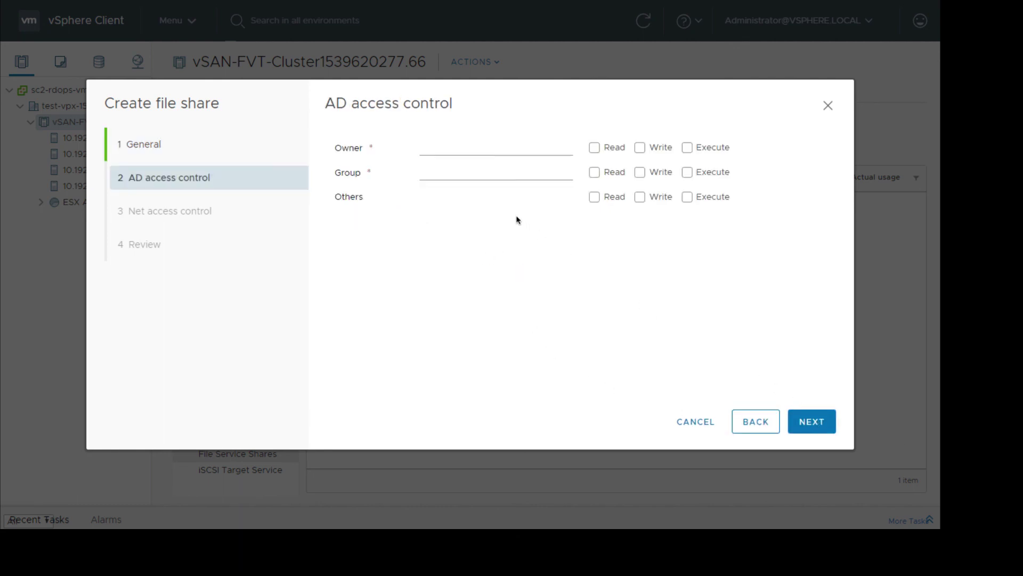
Make root the owner and group of share1, each with read, write and execute rights.
click(427, 151)
text(root)
click(594, 148)
click(642, 148)
click(688, 148)
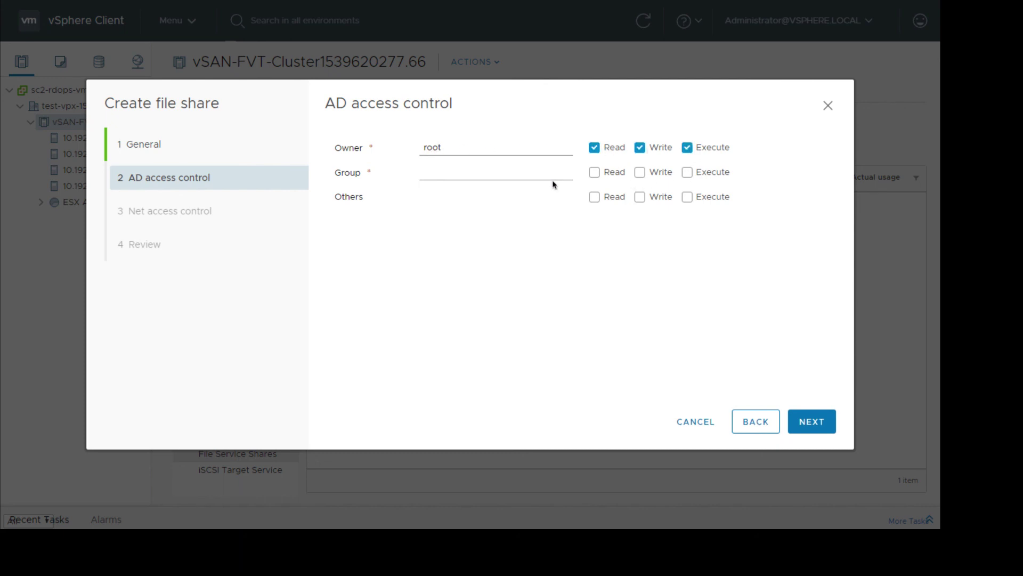
click(452, 178)
text(root)
click(593, 174)
click(640, 172)
click(687, 174)
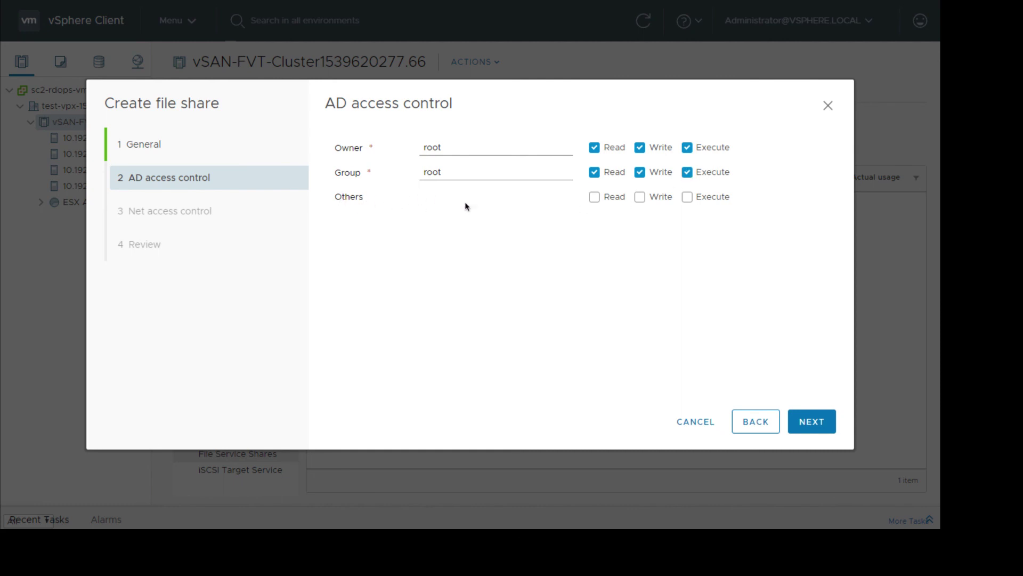
click(801, 423)
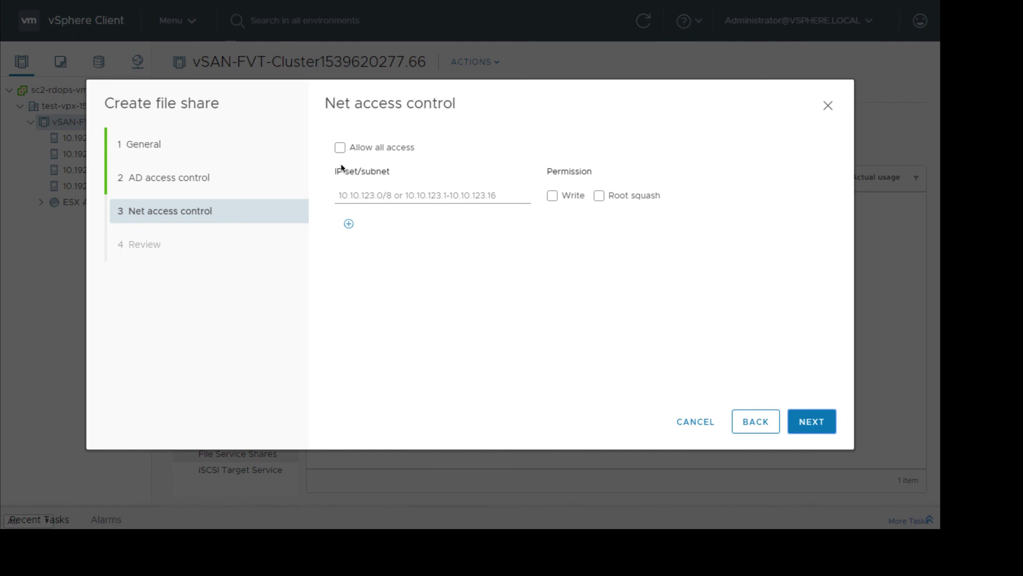
Allow share1 access from all networks and create the share.
click(340, 148)
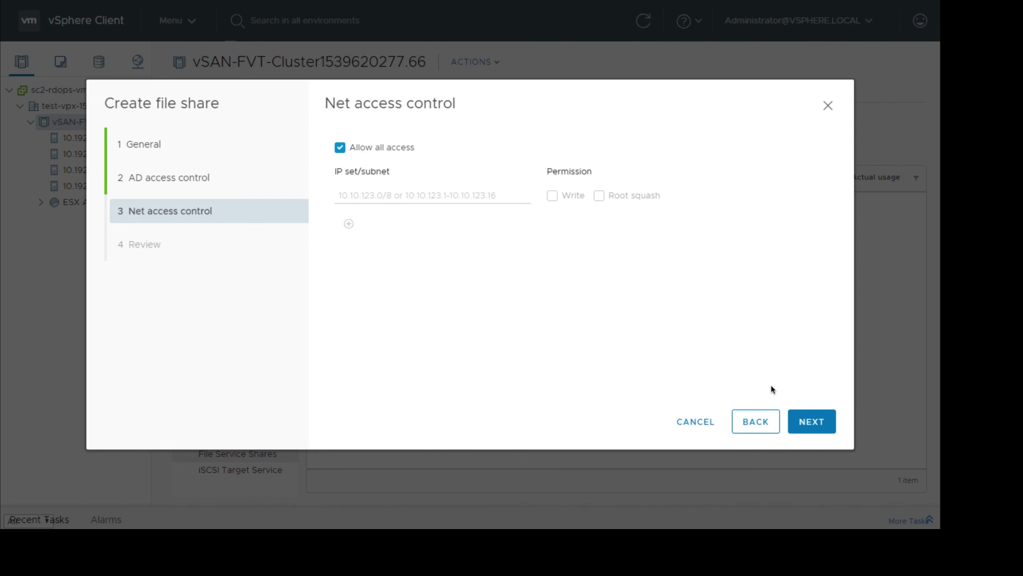
click(814, 424)
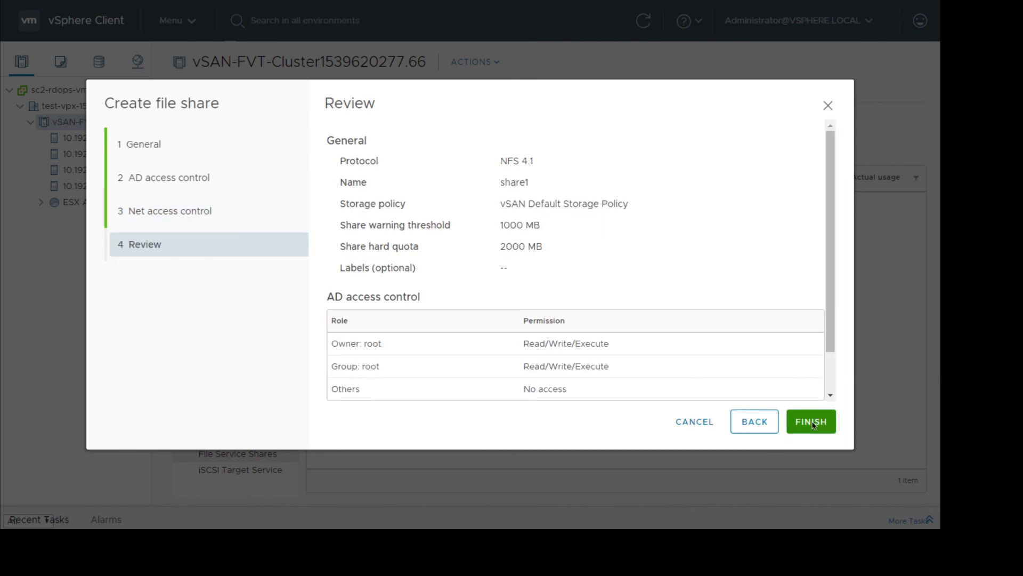
click(812, 422)
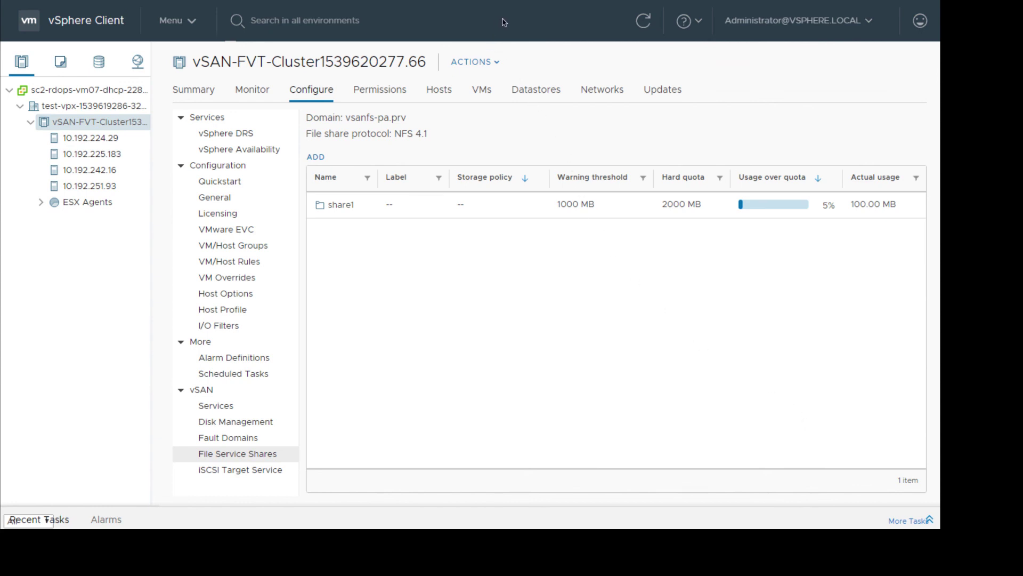
key(alt+Tab)
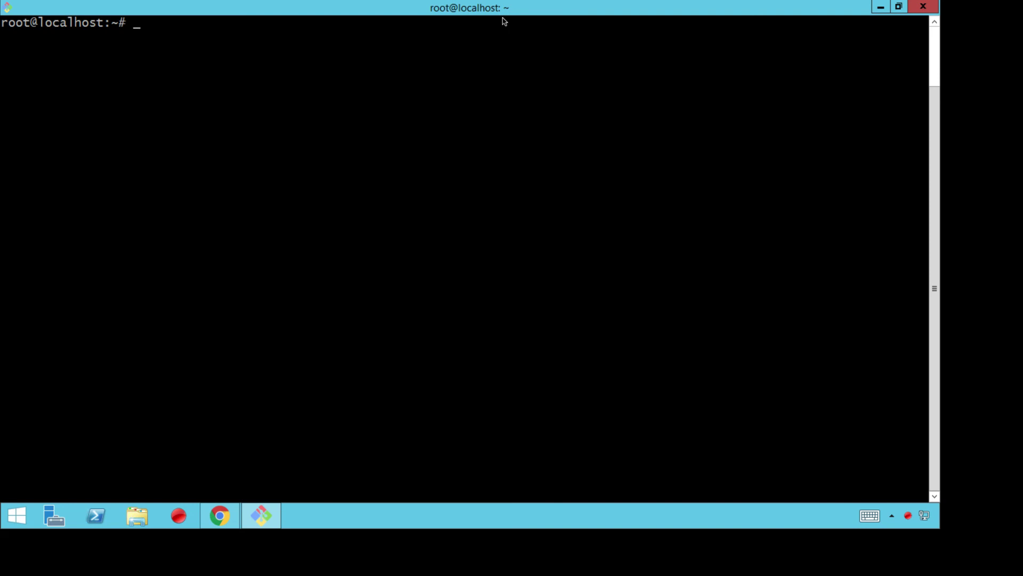
Create /mnt/exports and mount the NFS 4.1 export from 10.192.249.31 there.
text(mkdir /mnt/exports)
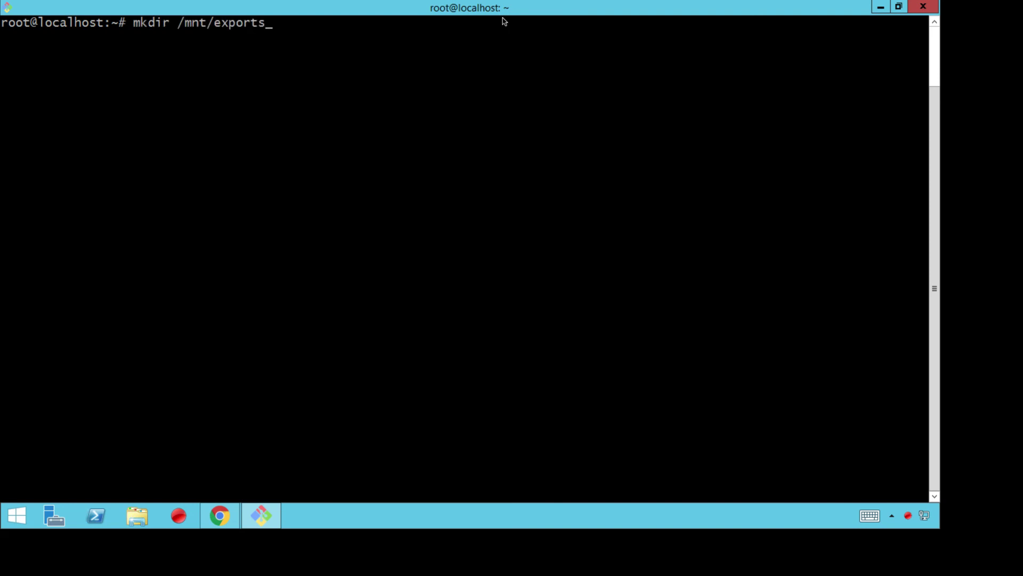
key(Return)
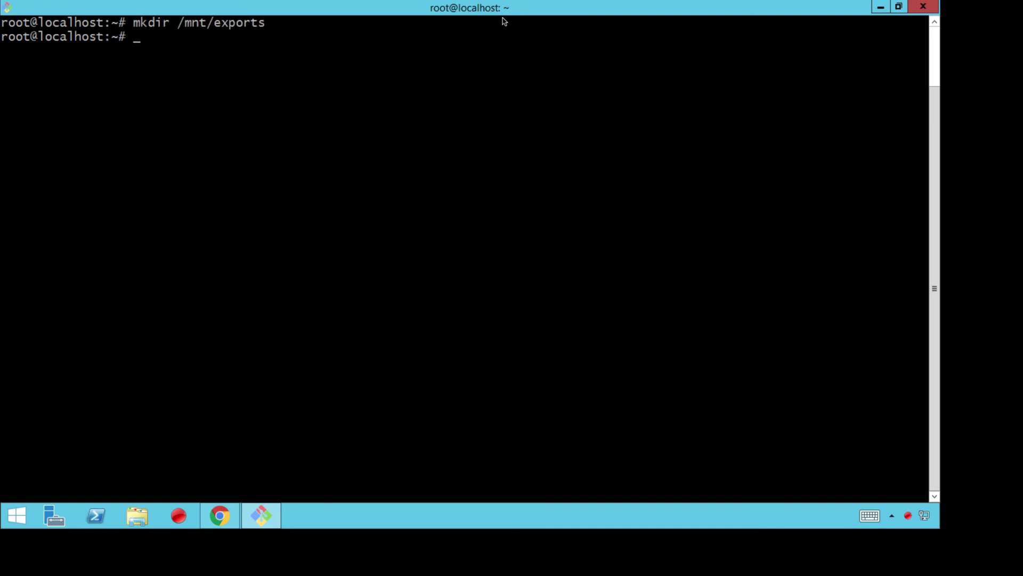
right_click(504, 21)
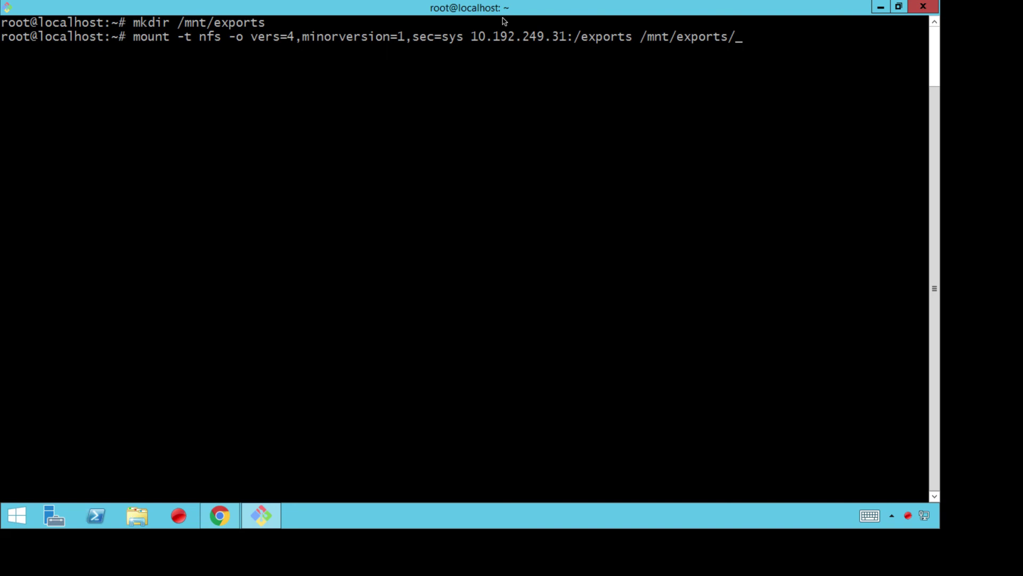
key(Return)
Go into /mnt/exports and list it with ls -l, showing share1_ref.
right_click(504, 21)
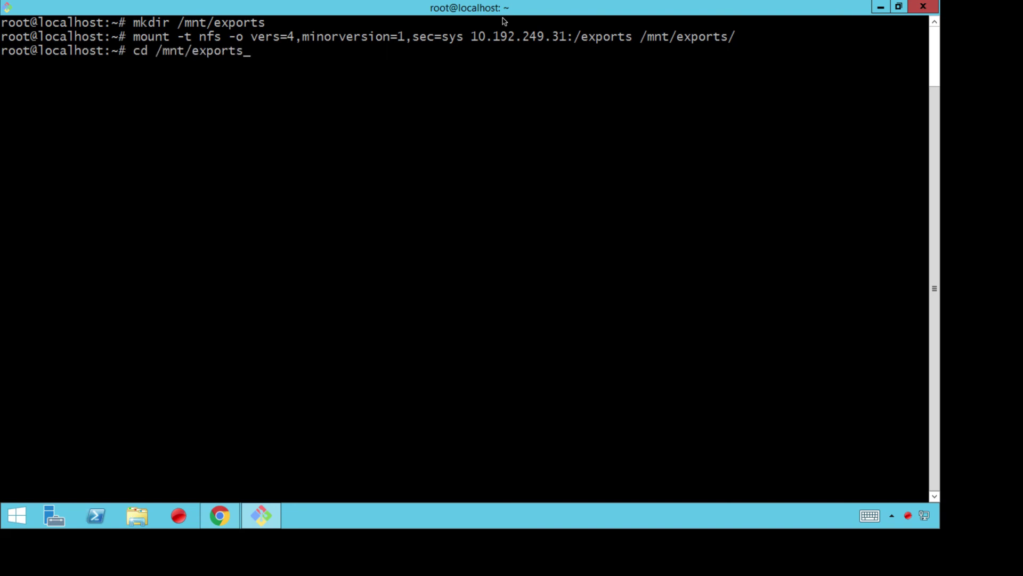
key(Return)
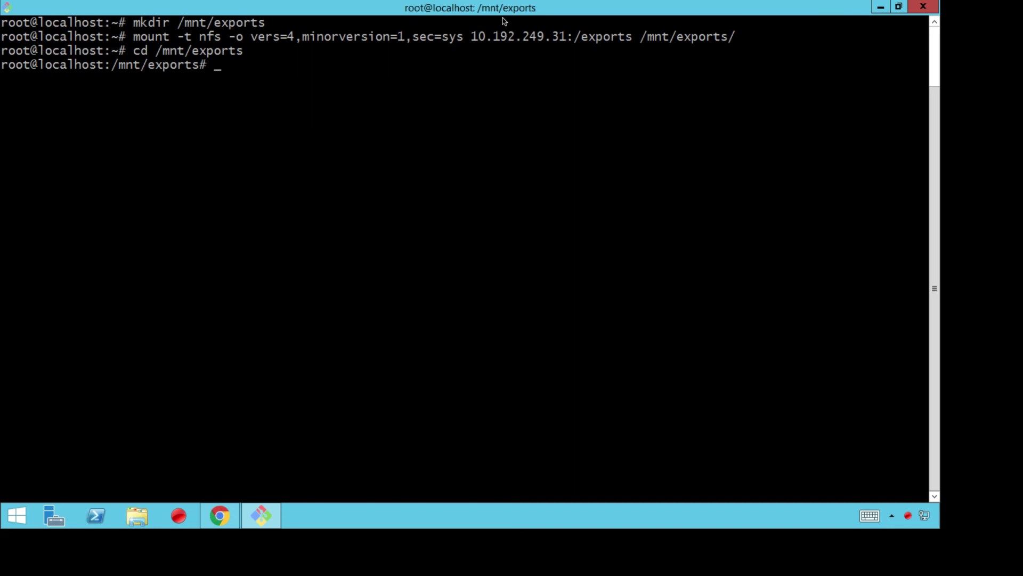
right_click(505, 22)
key(Return)
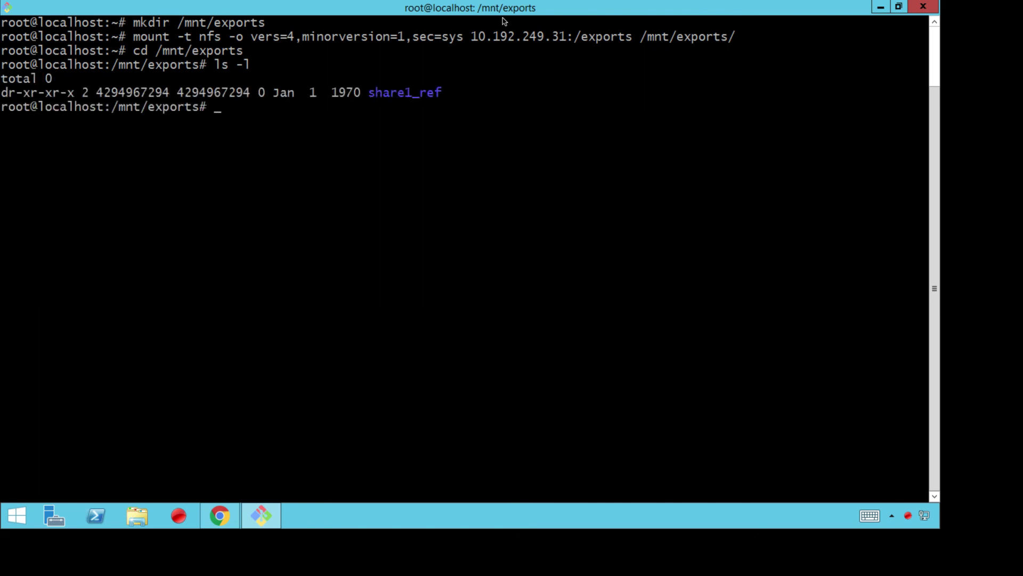